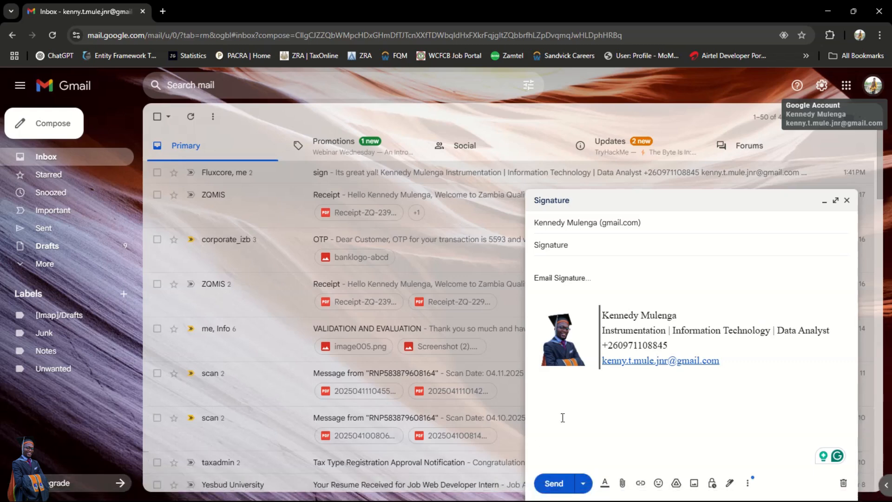
- Inspect the photo-and-text signature in the Signature draft, then close the draft
mouse_move(745, 359)
left_mouse_down()
mouse_move(665, 362)
mouse_move(548, 321)
mouse_move(547, 340)
left_mouse_up()
left_click(616, 402)
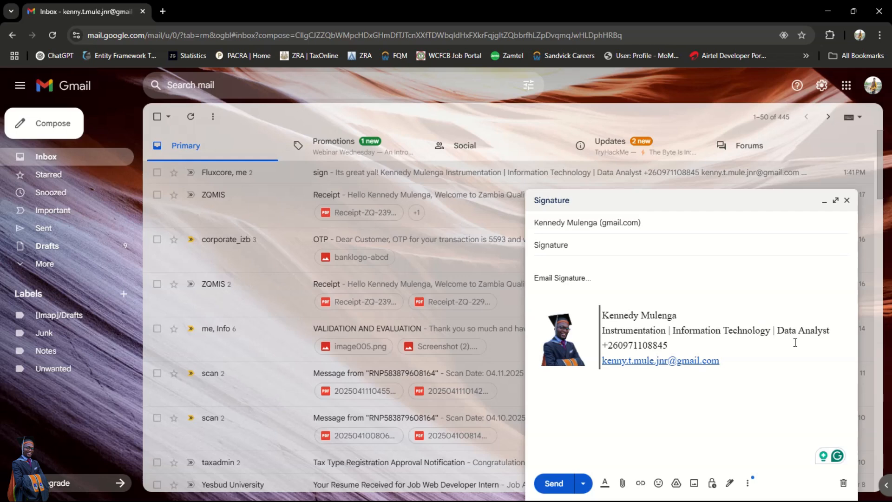
left_click(847, 200)
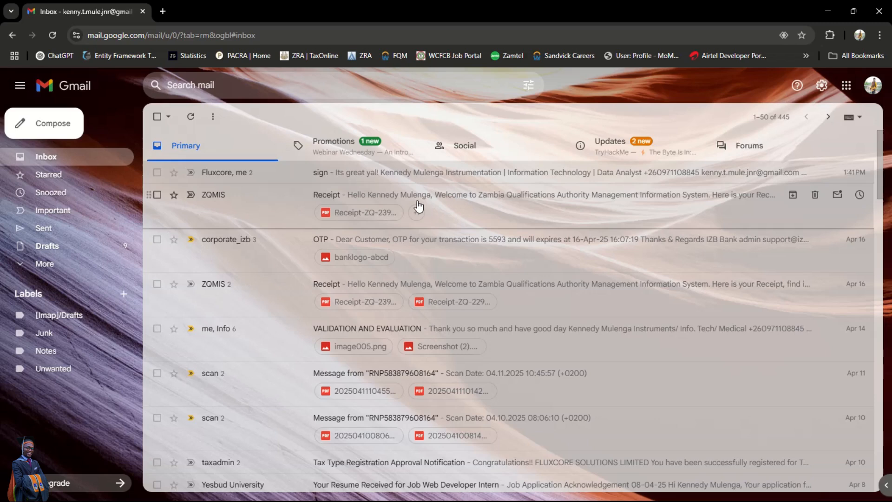
- Start a new message and add the line 'This is my signature' above the photo signature
left_click(54, 124)
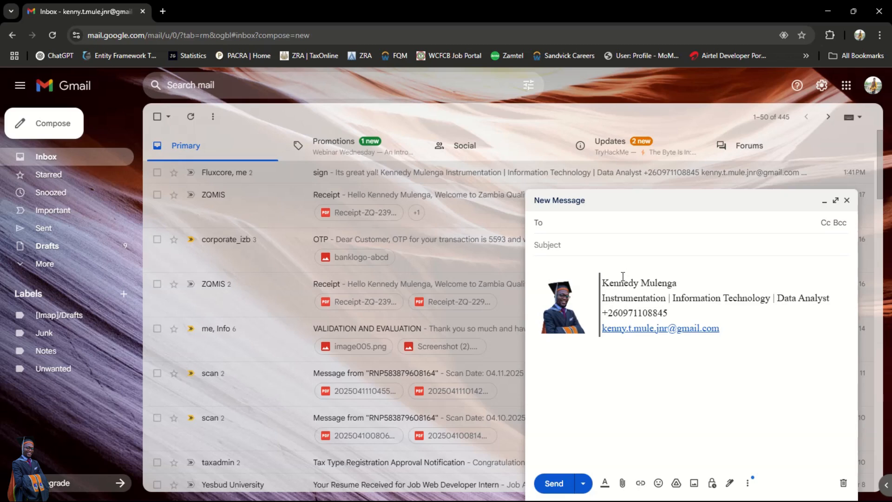
left_click(621, 268)
key("Return")
key("Return")
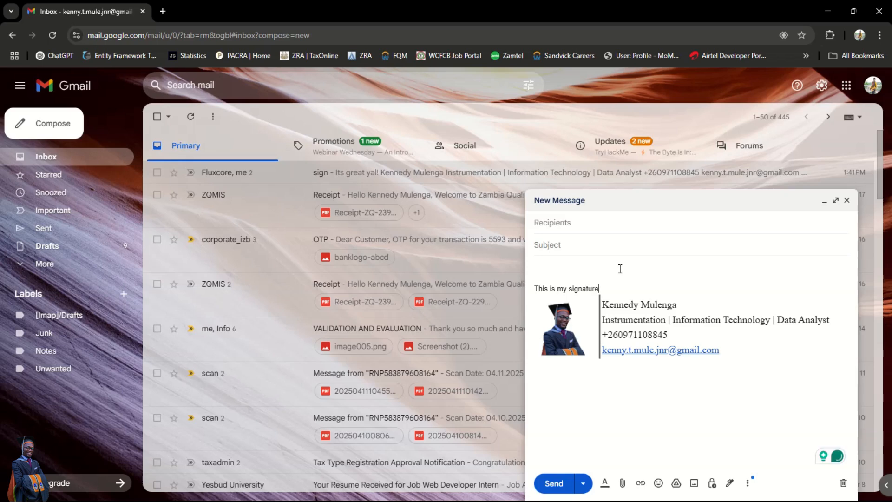
key("Return")
- Address the draft to your own account with subject 'Signature', then review the line and photo
left_click(590, 224)
type("Kenn")
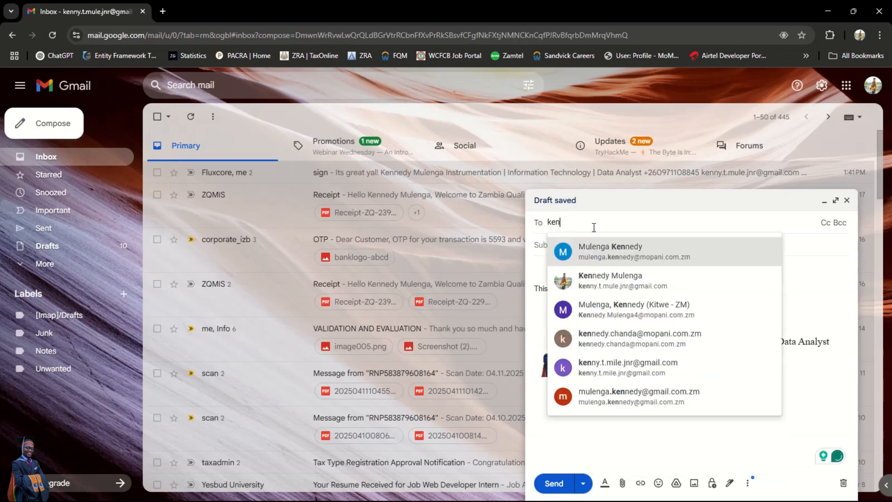
left_click(604, 279)
type("Signature")
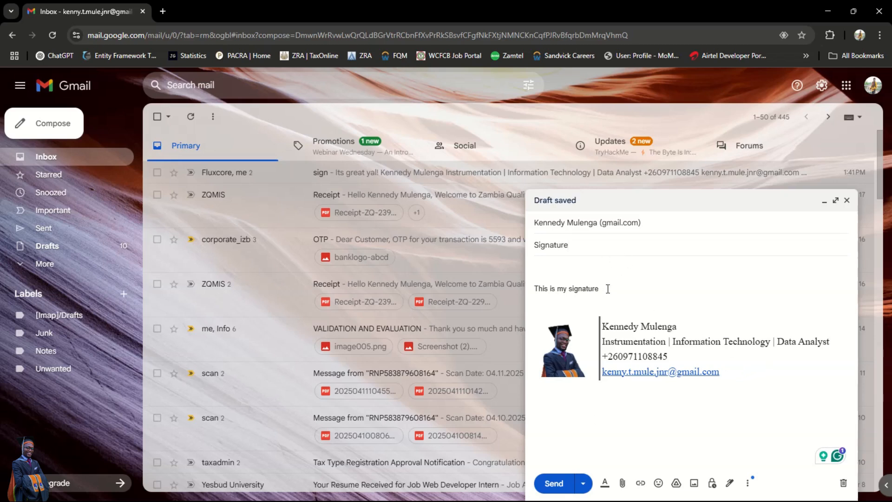
left_click_drag(604, 289, 530, 289)
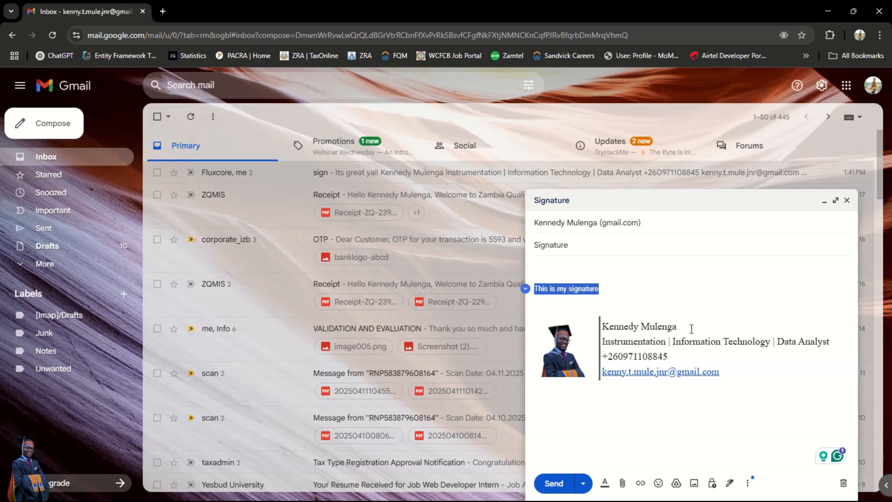
left_click(584, 334)
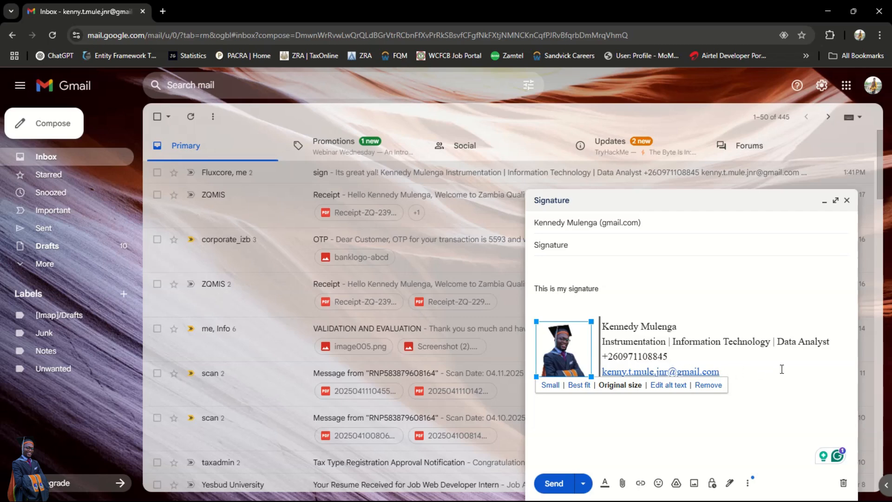
left_click(775, 416)
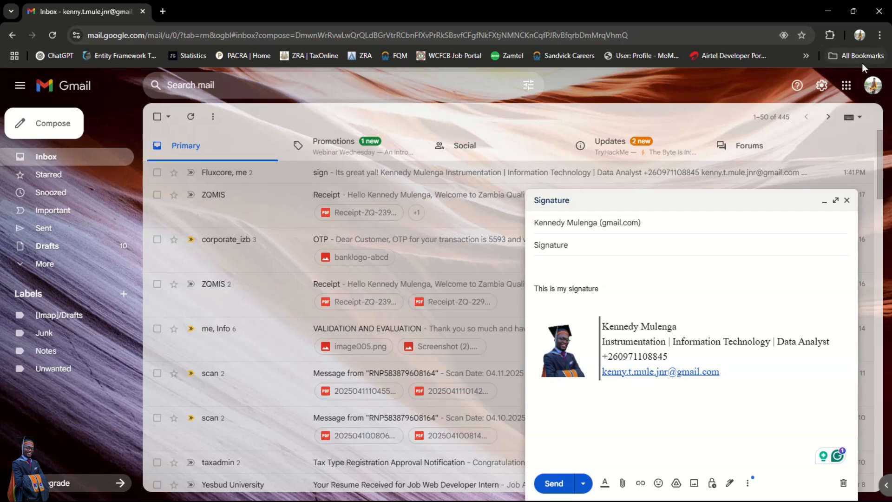
- Switch Chrome to the Fluxcore profile and open its Gmail inbox
left_click(861, 40)
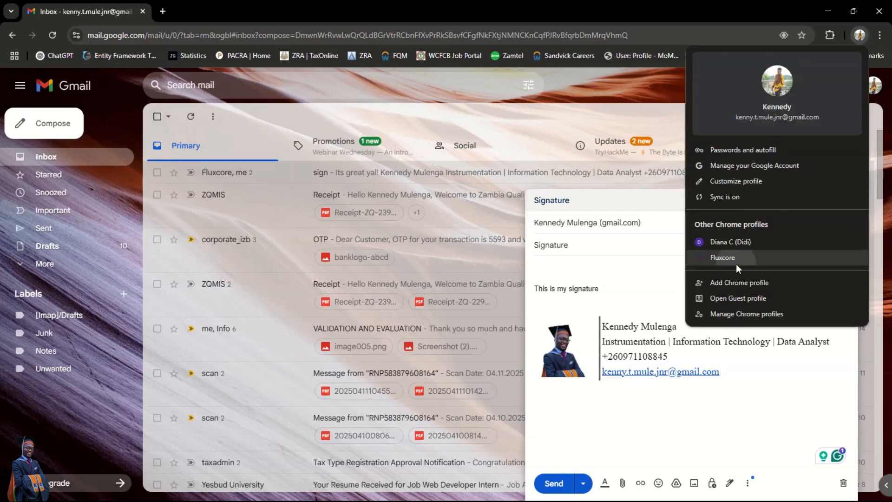
left_click(736, 263)
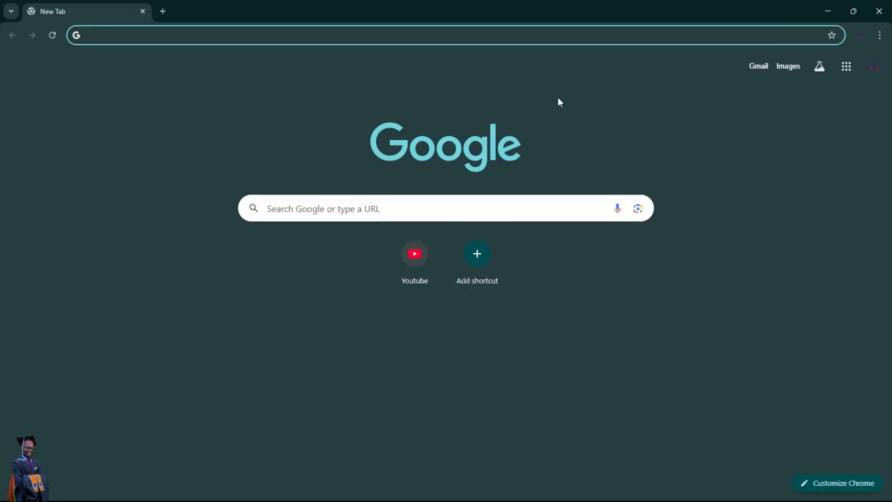
left_click(759, 67)
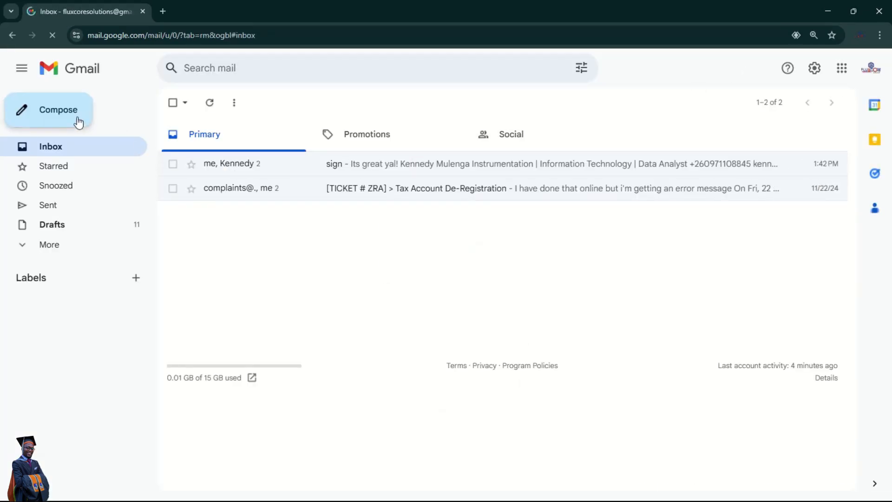
- Confirm a new Fluxcore message has No signature, then discard the empty message
left_click(60, 117)
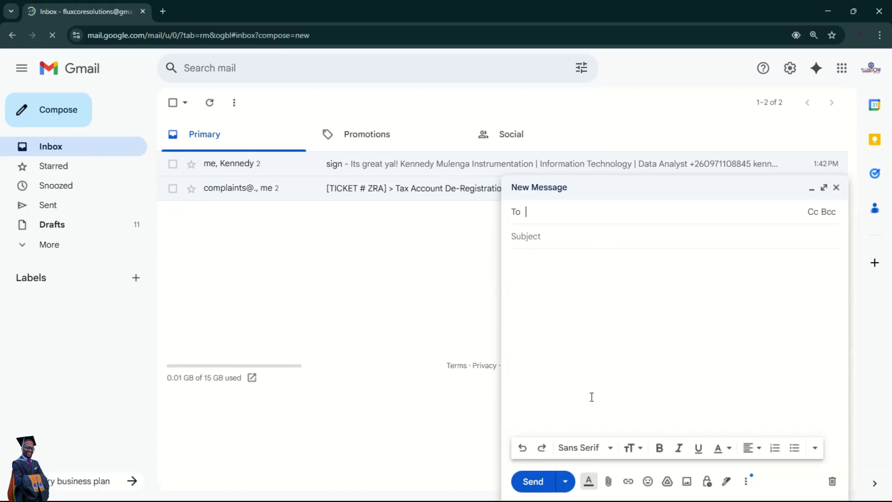
left_click(726, 483)
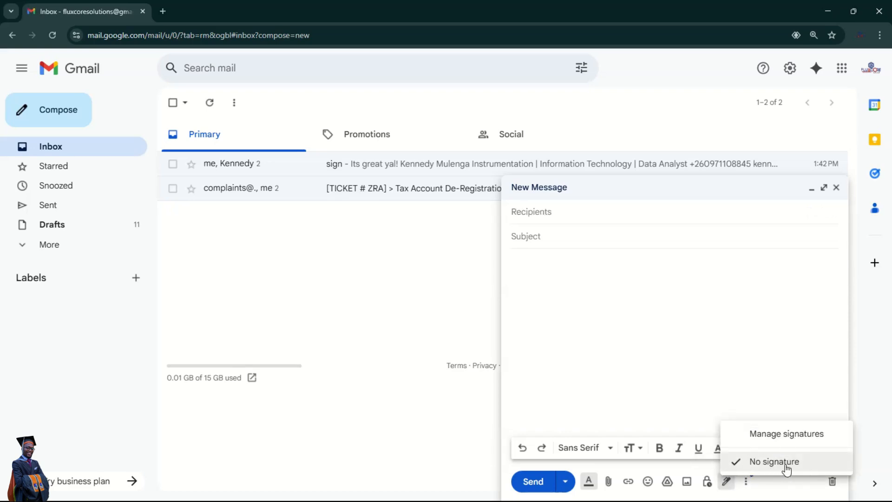
left_click(837, 188)
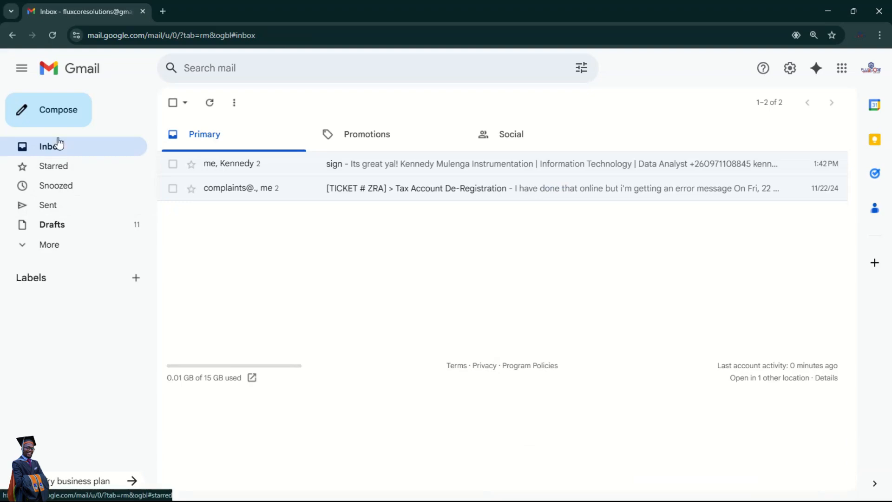
- In the full Gmail settings, create a new empty signature named fluxcore_sig
left_click(789, 71)
left_click(756, 133)
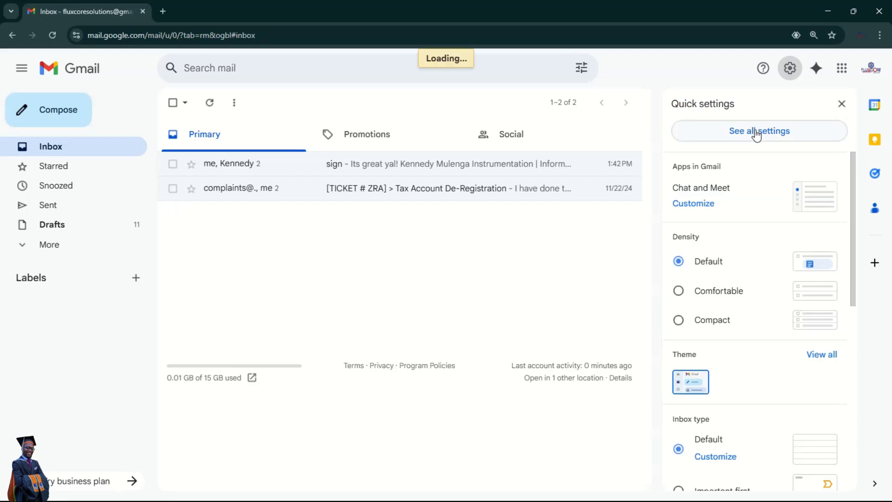
scroll(475, 310, "down", 5)
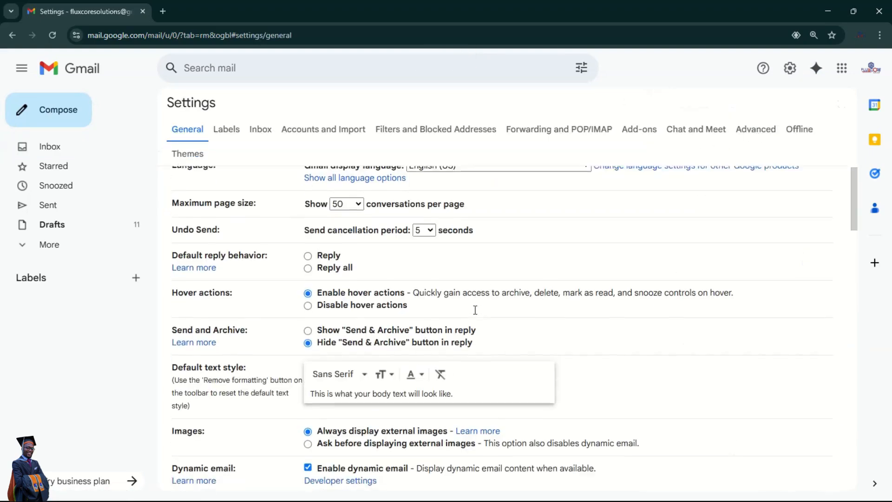
scroll(477, 312, "down", 8)
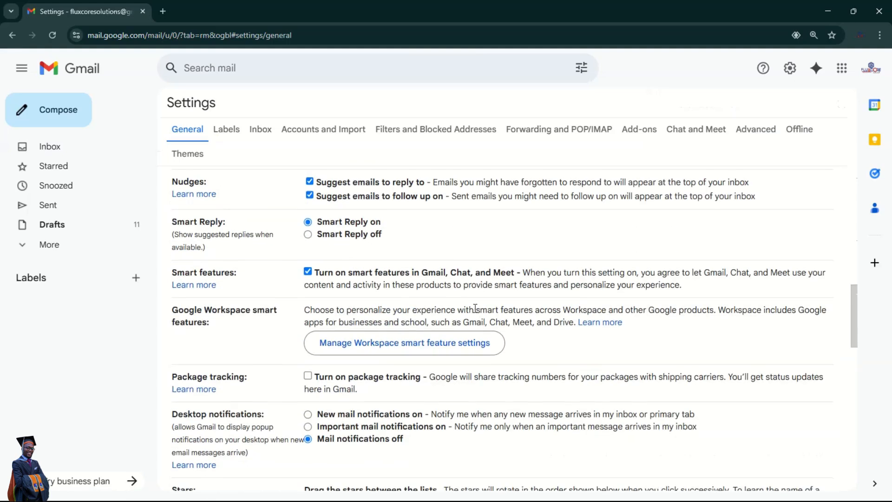
scroll(476, 312, "down", 5)
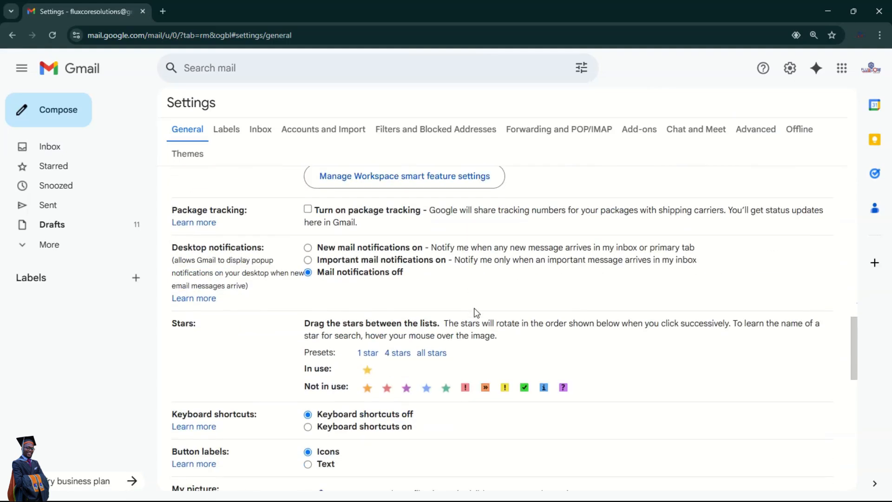
scroll(476, 313, "down", 4)
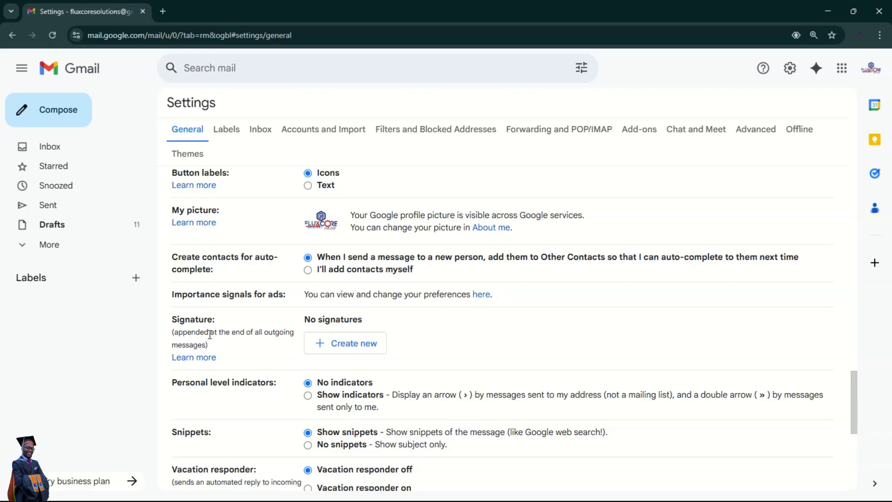
left_click(356, 348)
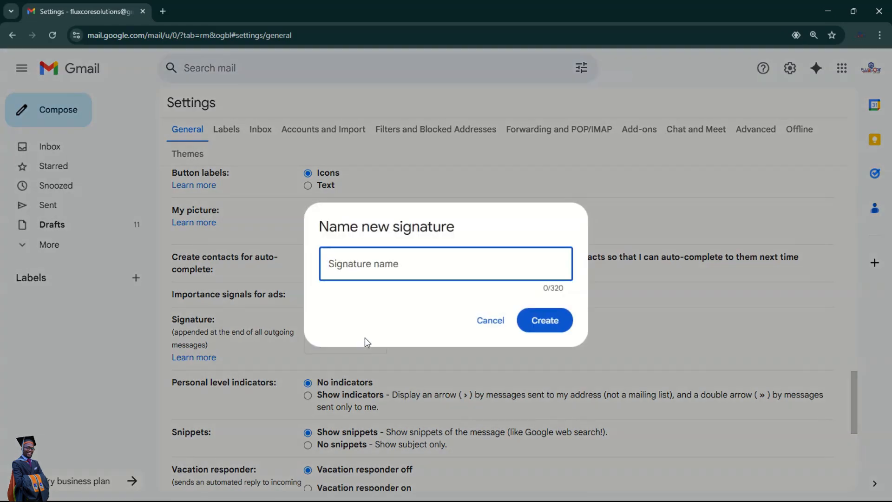
type("f")
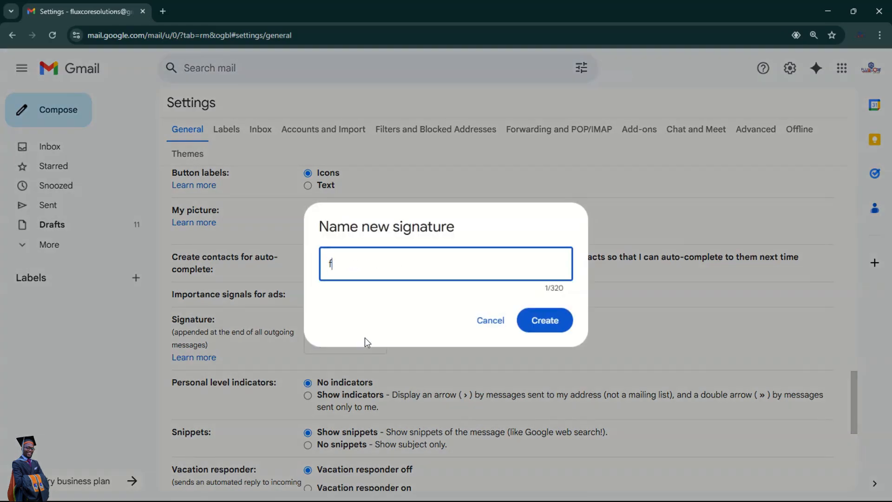
type("luxcore_sig")
left_click(522, 321)
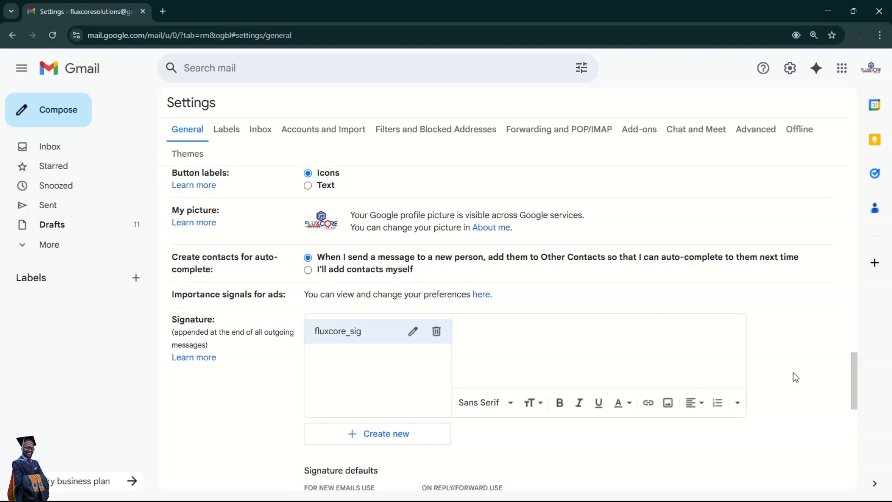
- Upload the 680222ccb0e5f_download logo into fluxcore_sig, allowing anyone with the link to view it
left_click(668, 403)
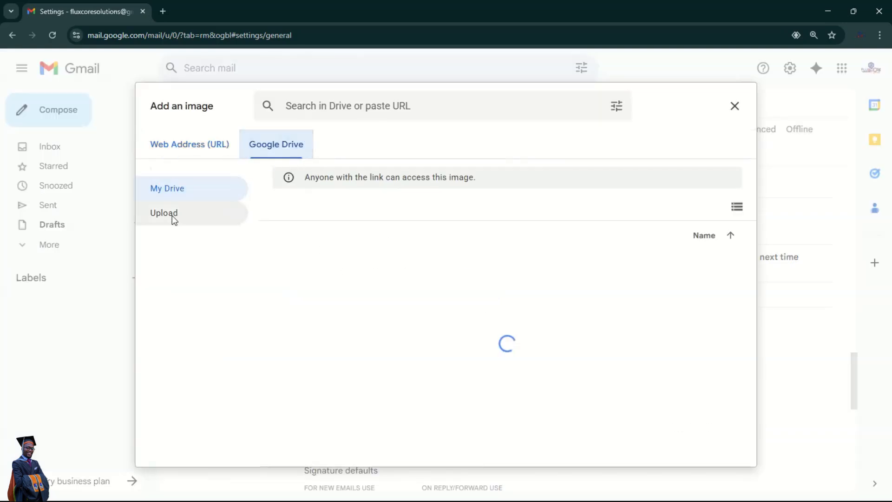
left_click(172, 215)
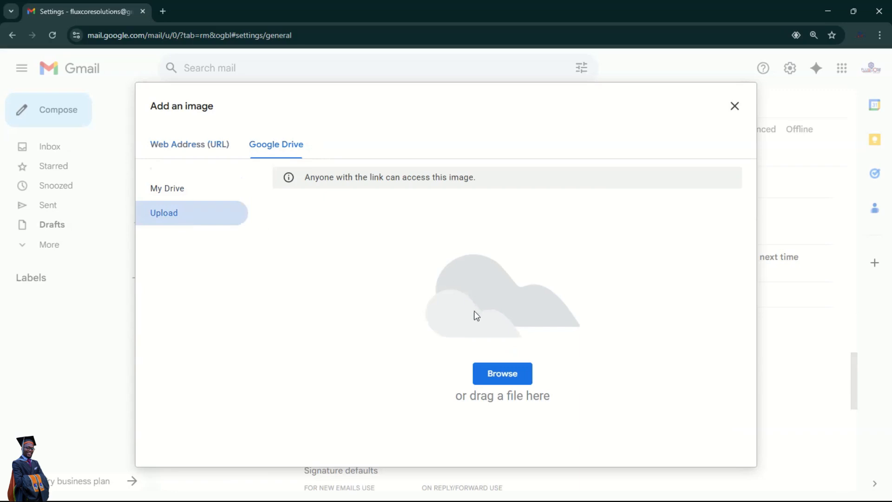
left_click(499, 371)
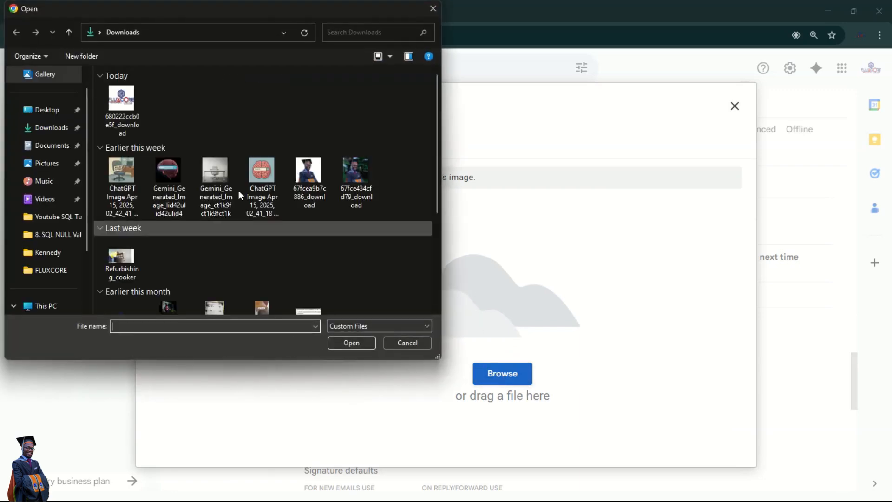
left_click(127, 106)
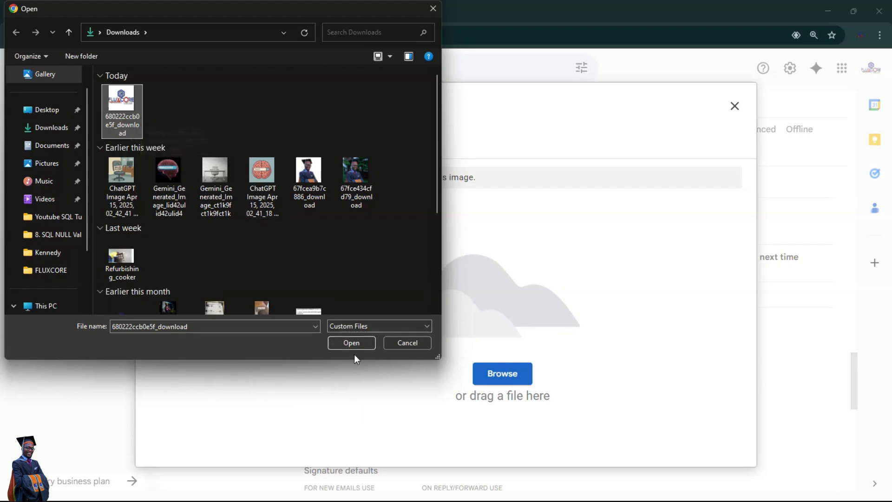
left_click(356, 342)
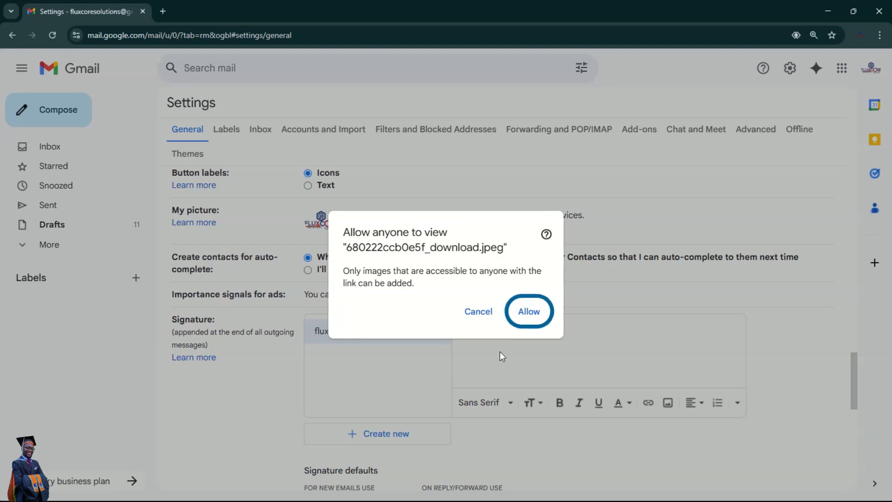
left_click(528, 313)
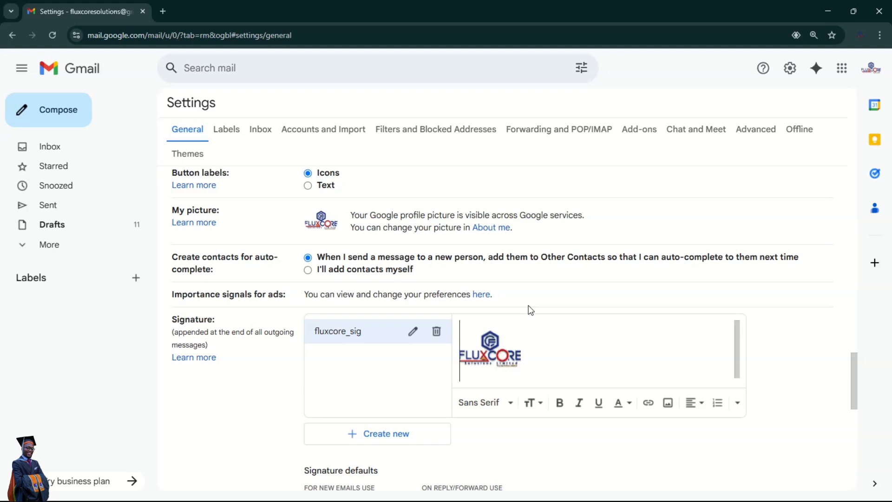
left_click(534, 354)
- Type FLUXCORE SOLUTION, the company phone number and the company e-mail on separate lines under the logo
key("Return")
type("FLUXCO")
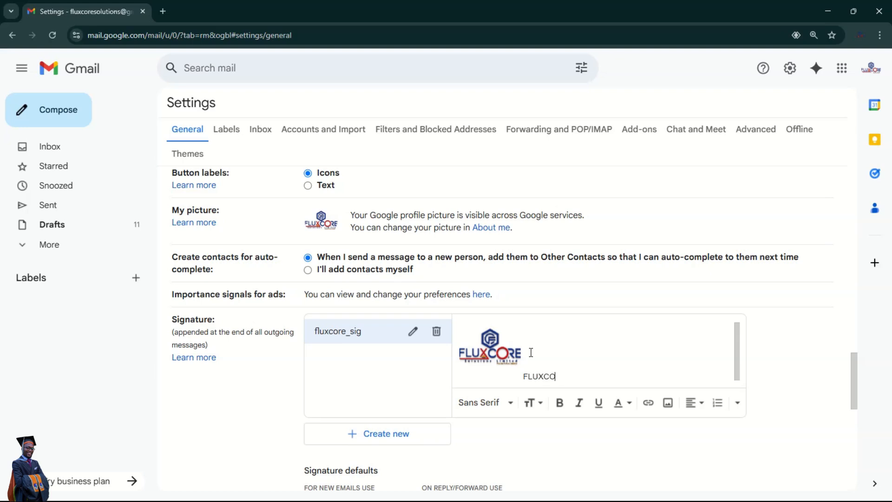
type("RE SOLUTION")
key("Return")
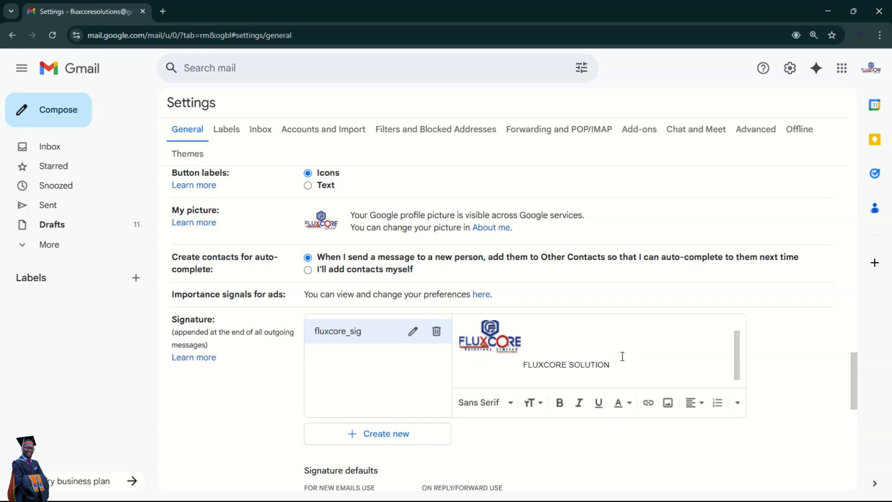
key("Return")
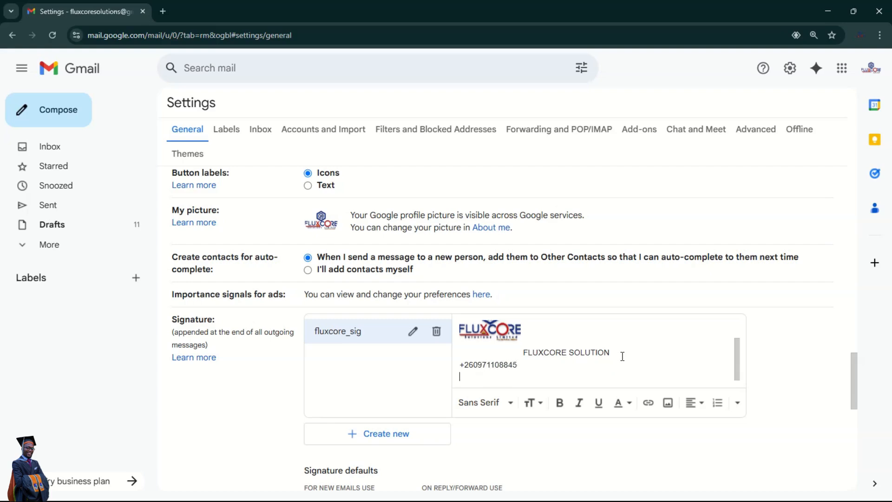
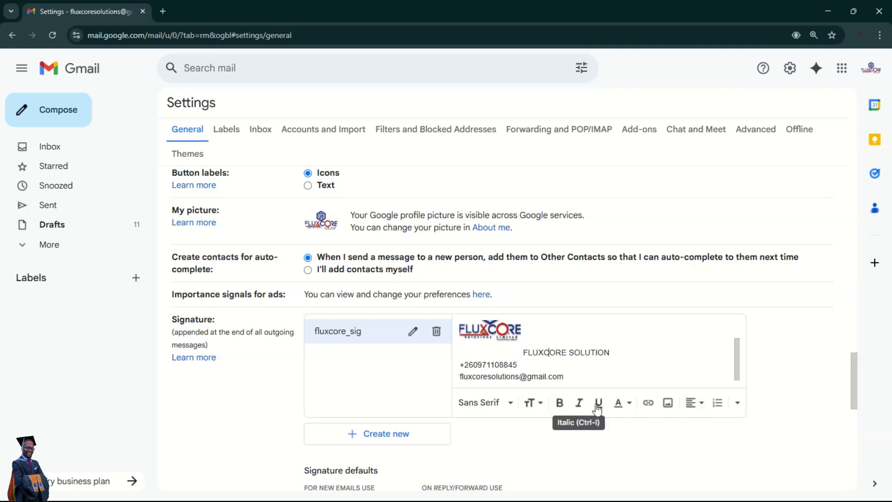
- Set the name, phone and e-mail lines of the signature in the Serif font
triple_click(563, 375)
left_click(530, 360, "shift")
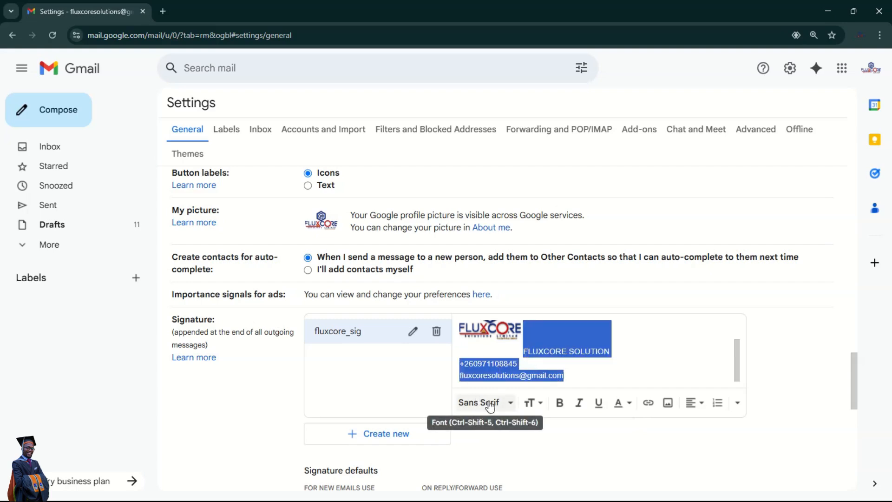
left_click(511, 403)
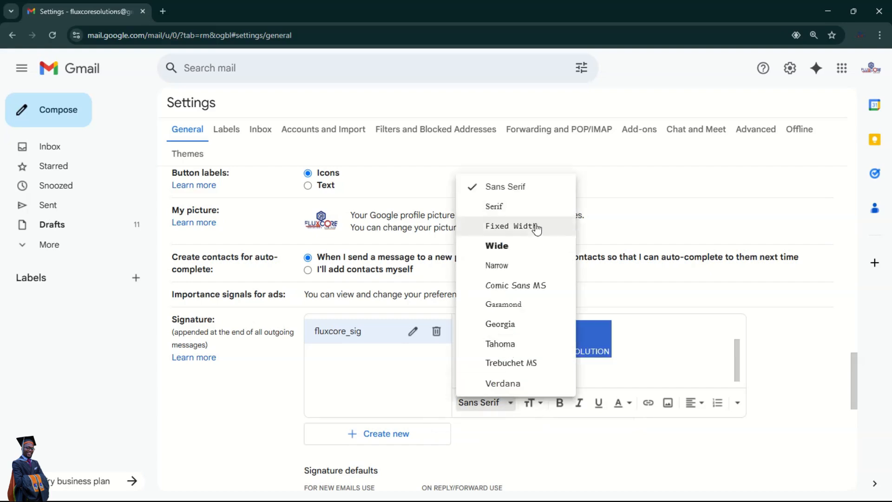
left_click(497, 207)
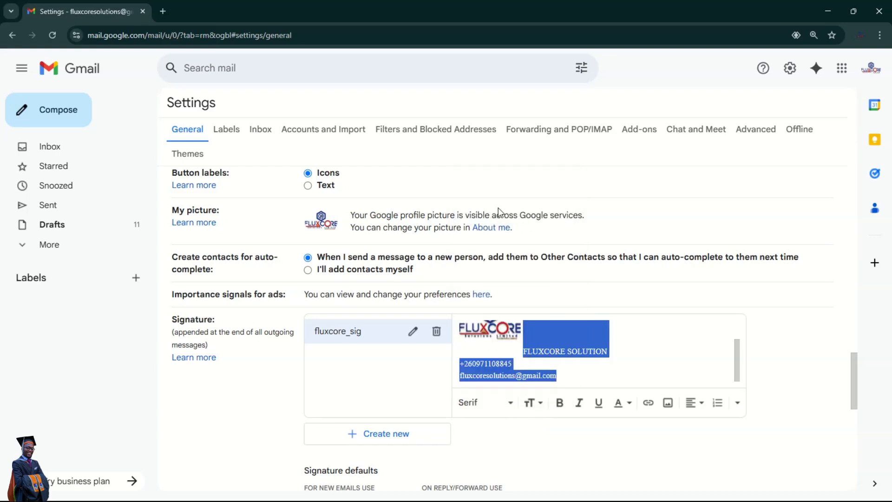
- Move FLUXCORE SOLUTION onto its own line beneath the logo
left_click(526, 352)
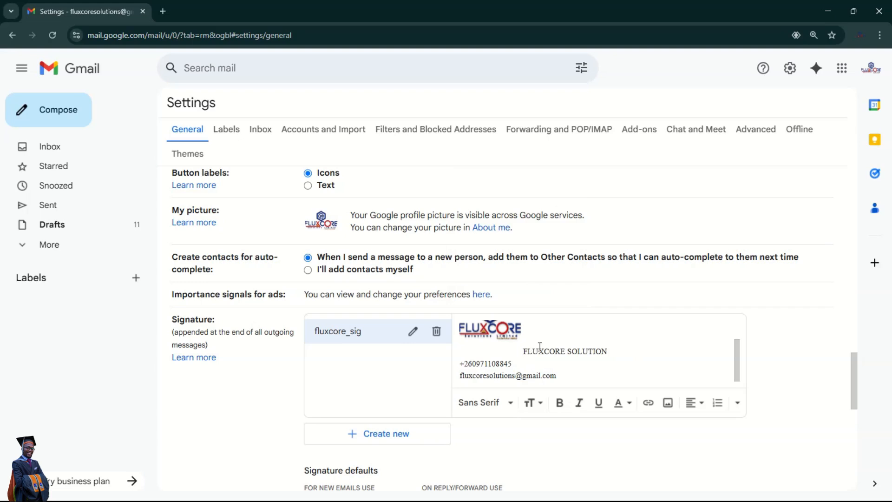
key("Return")
scroll(581, 359, "down", 1)
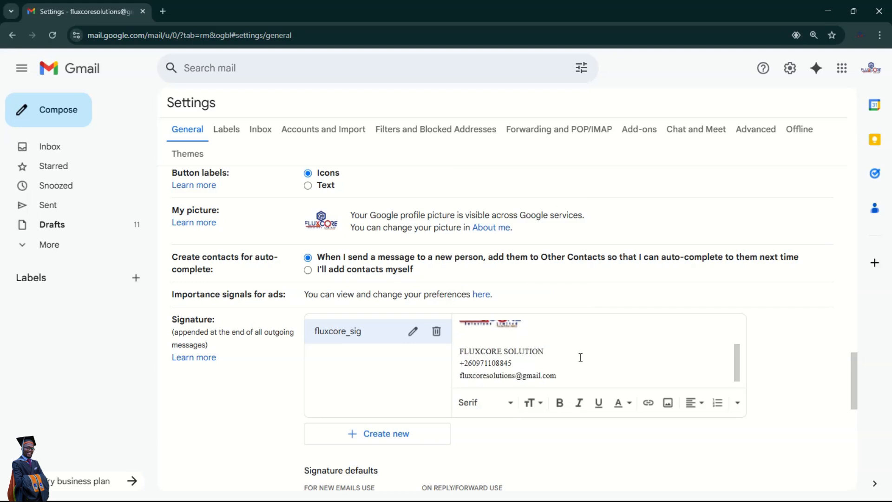
scroll(580, 357, "up", 2)
scroll(581, 357, "down", 2)
scroll(554, 393, "down", 3)
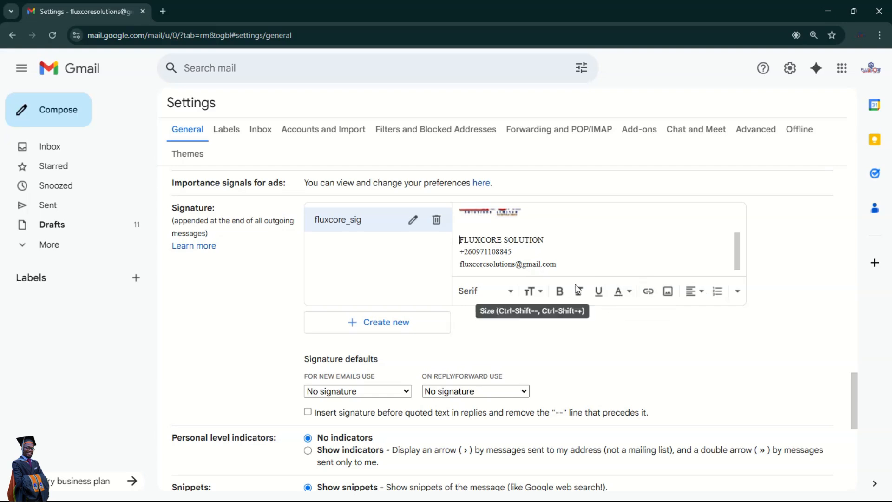
scroll(616, 311, "down", 1)
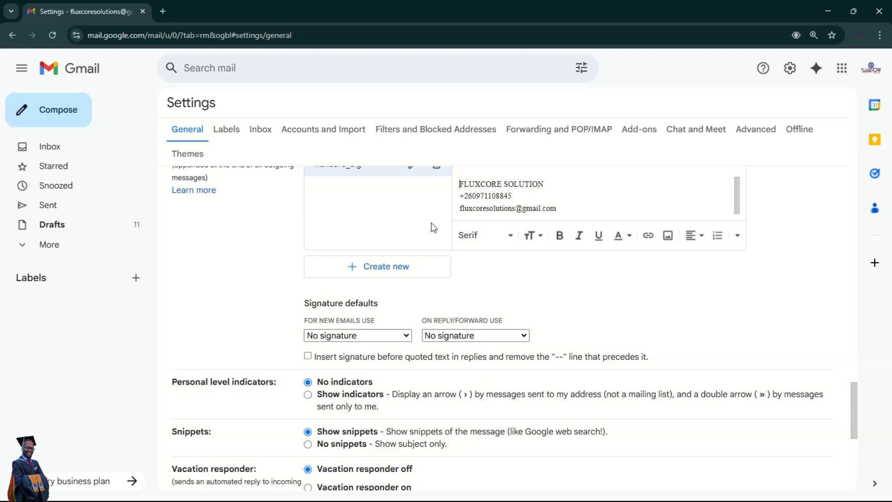
- Choose fluxcore_sig for both new emails and replies/forwards, then save the settings
left_click(401, 336)
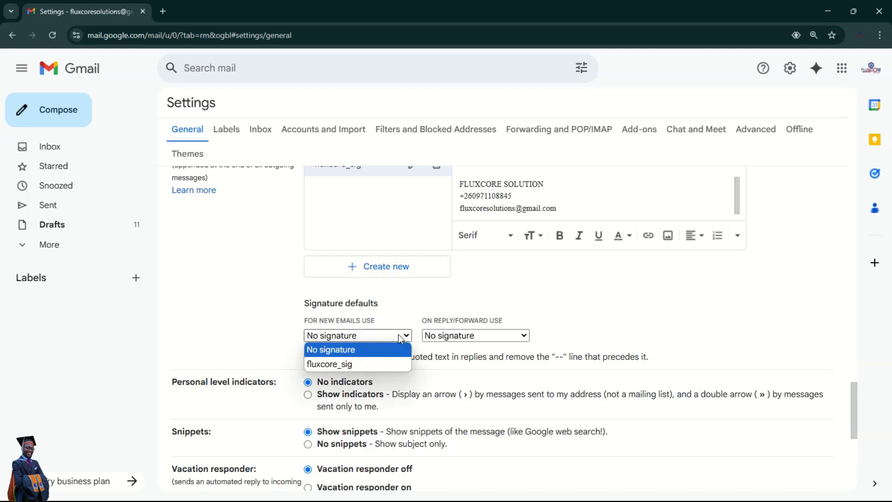
left_click(347, 365)
left_click(523, 337)
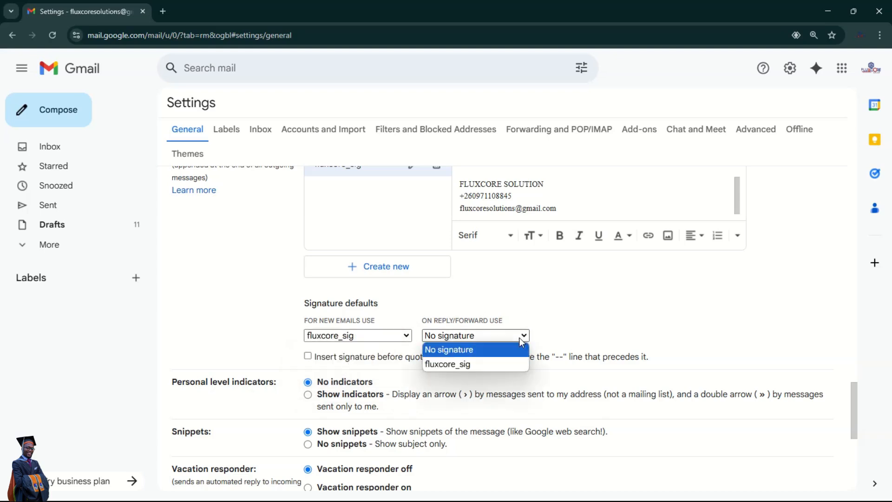
left_click(484, 365)
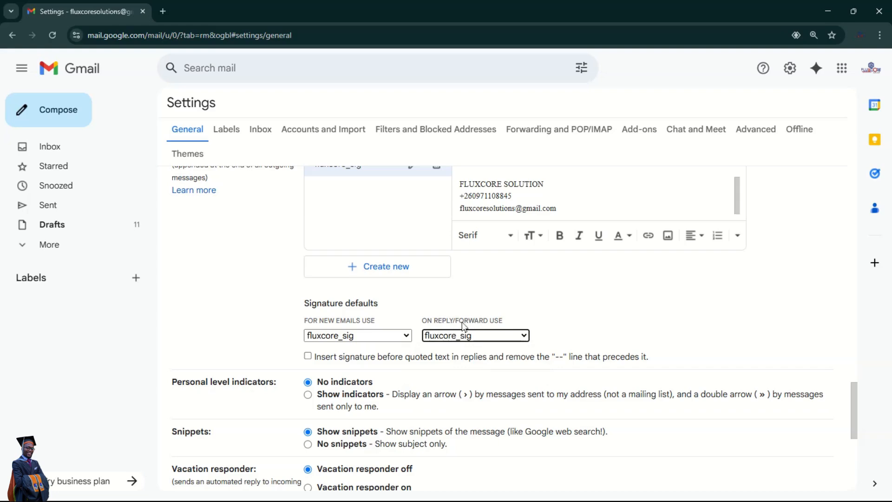
left_click(609, 296)
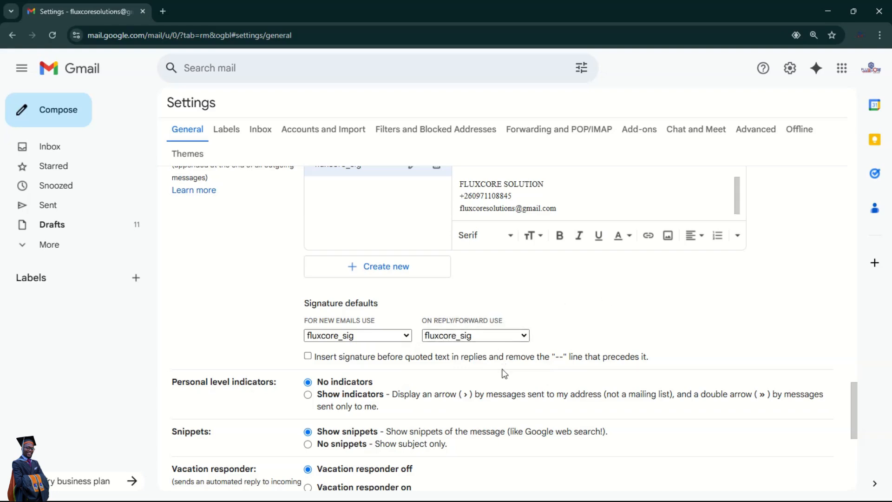
scroll(504, 369, "down", 6)
left_click(481, 427)
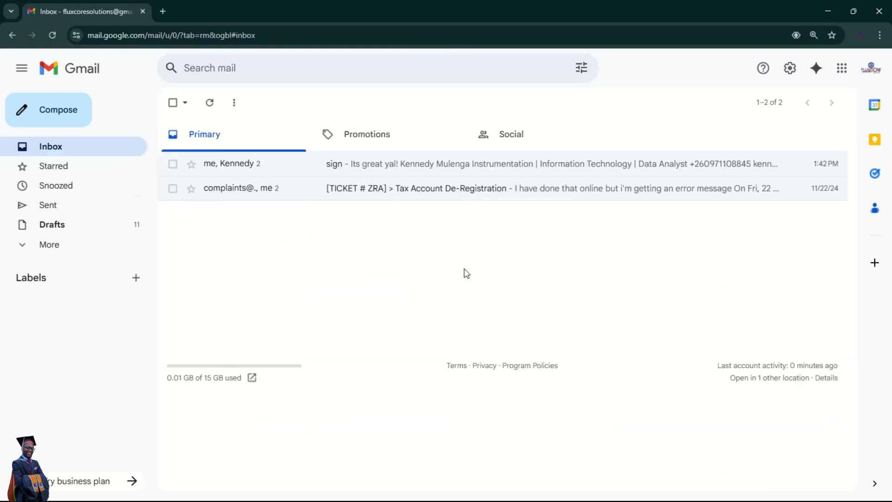
- Compose a test message, confirm the FLUXCORE logo signature appears, and close it
left_click(48, 112)
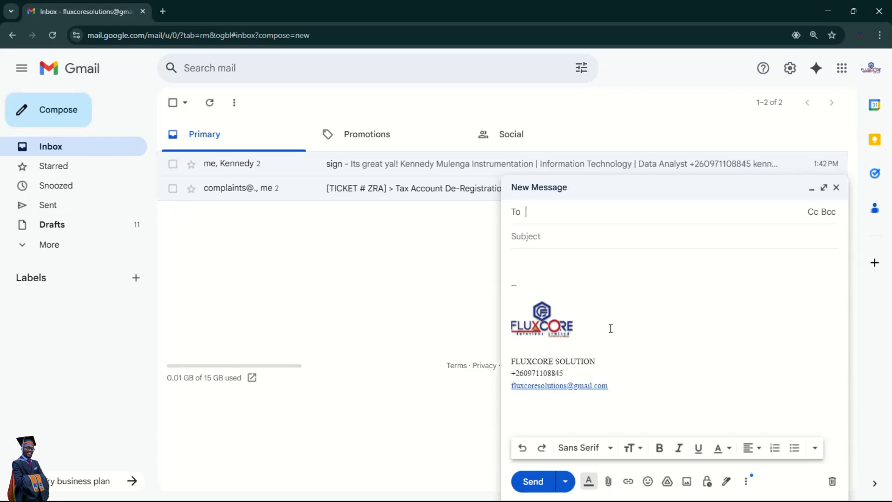
left_click_drag(622, 386, 517, 332)
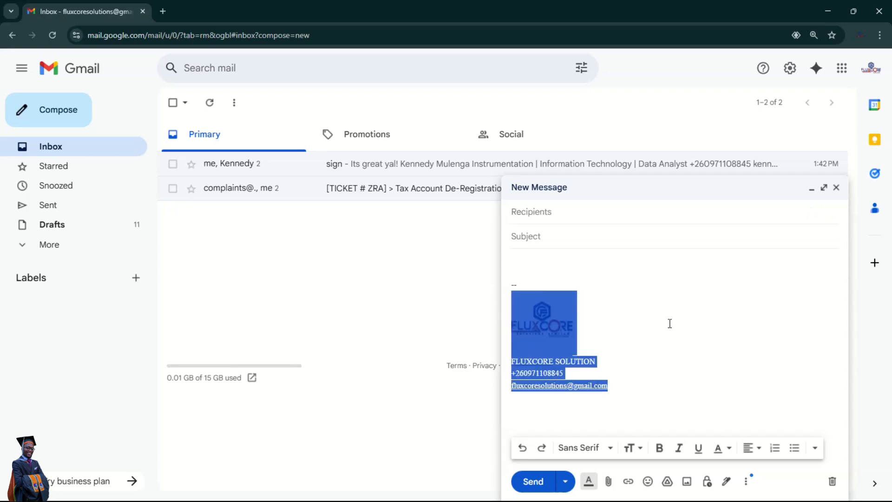
left_click(749, 336)
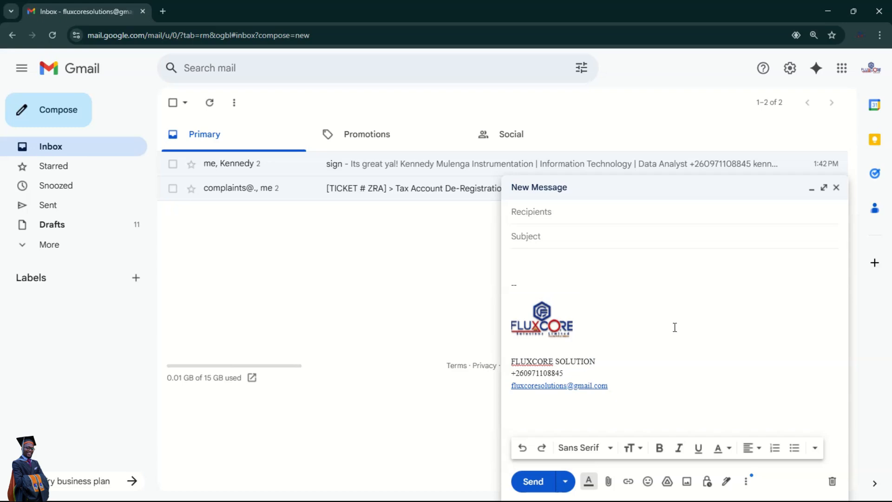
left_click(837, 187)
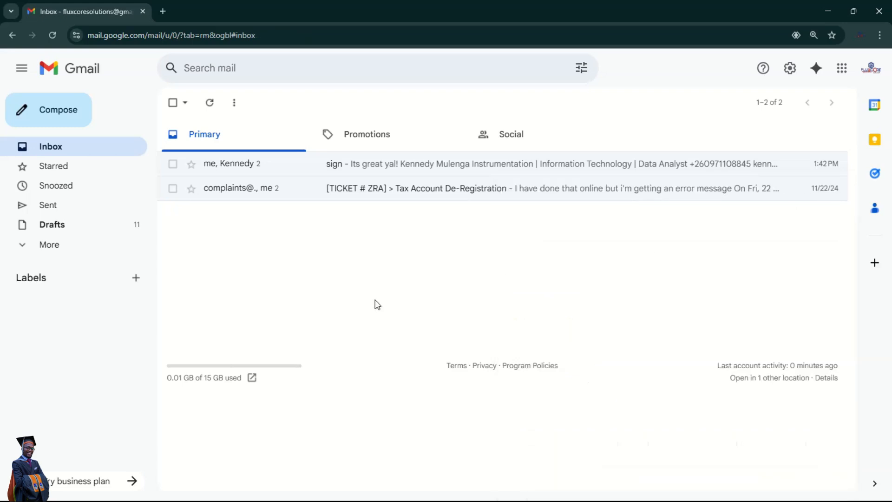
- Reopen a new message to recheck the signature, then bring up the personal account's Gmail window
left_click(40, 113)
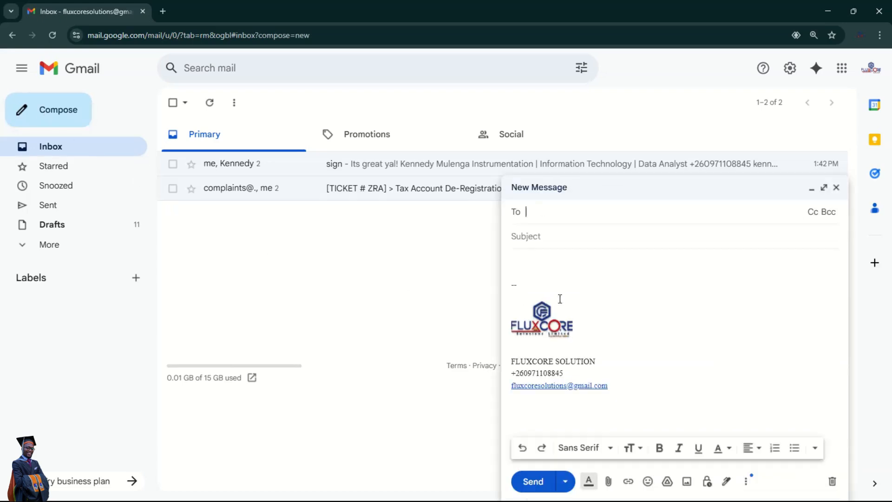
left_click(836, 188)
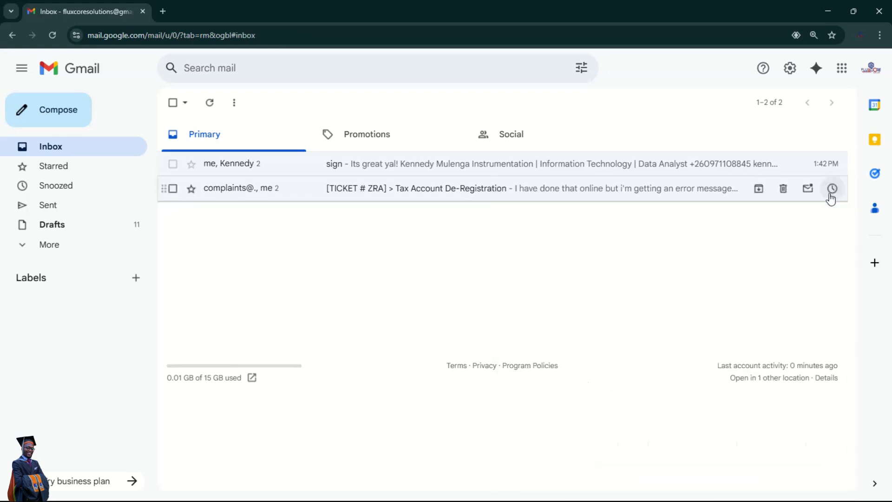
left_click(59, 115)
left_click_drag(617, 389, 467, 325)
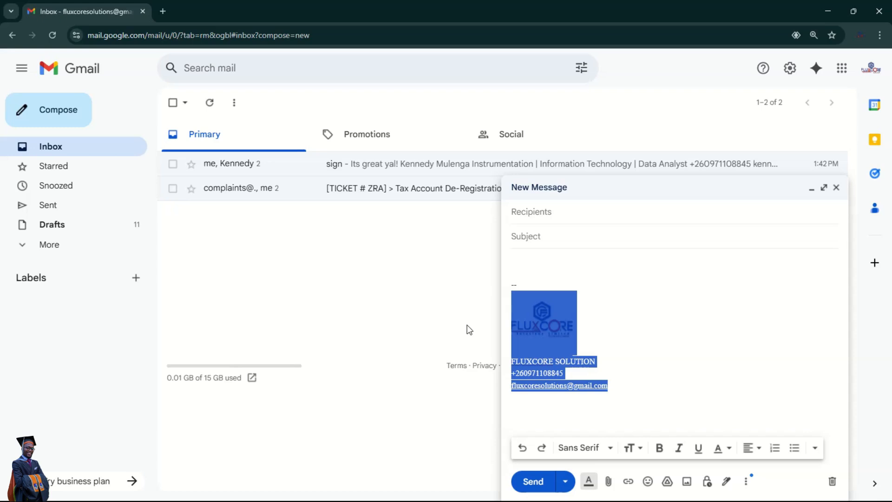
left_click(489, 494)
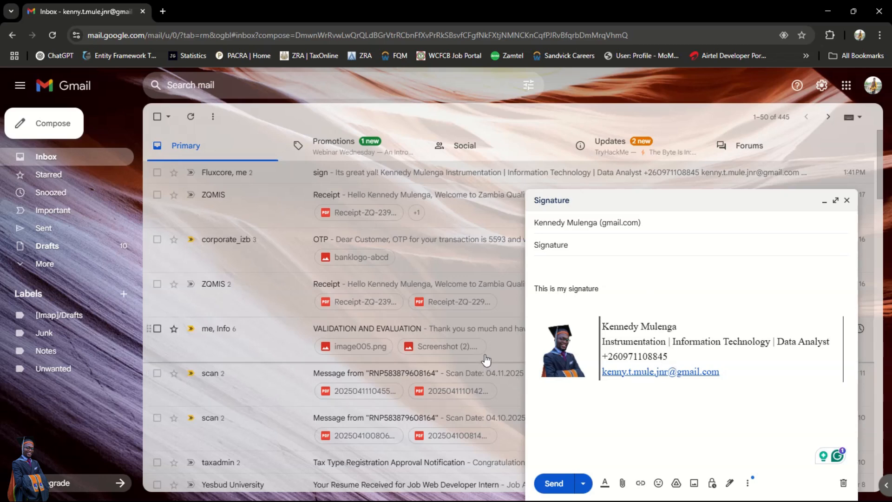
- Compare the personal draft's signature, then return to the Fluxcore window showing the logo, name, phone and e-mail
left_click_drag(731, 372, 524, 333)
left_click(694, 409)
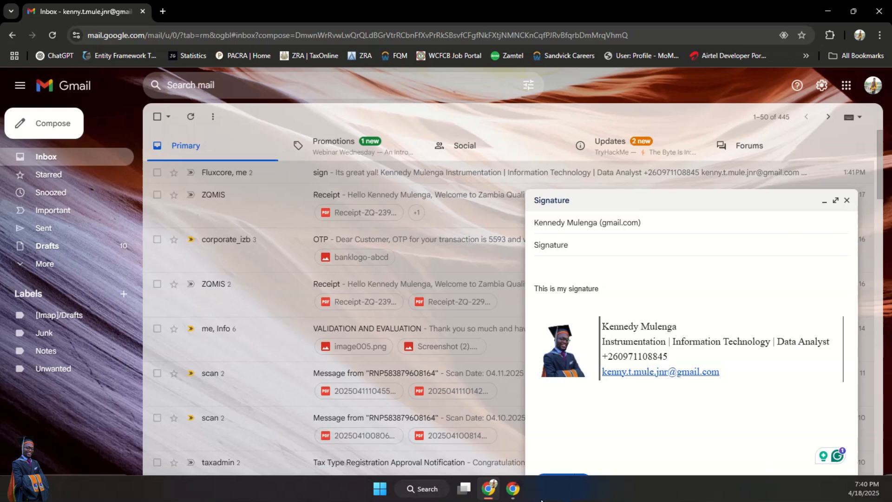
left_click(491, 491)
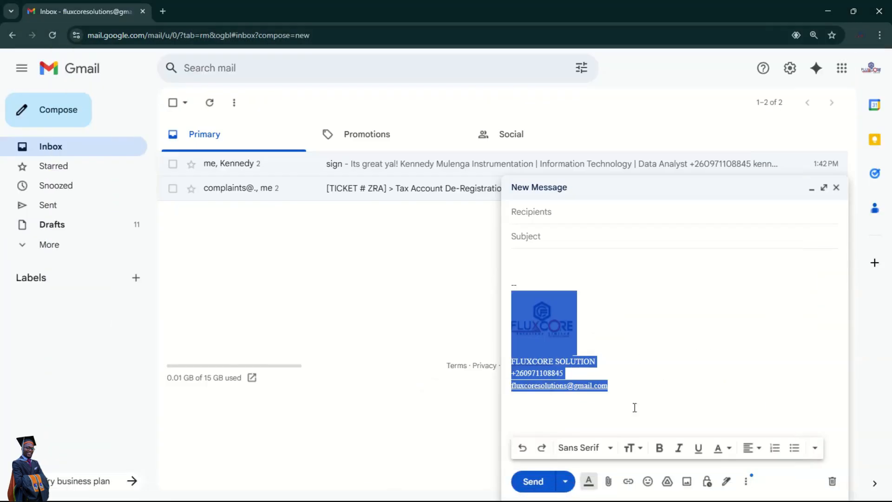
left_click(626, 377)
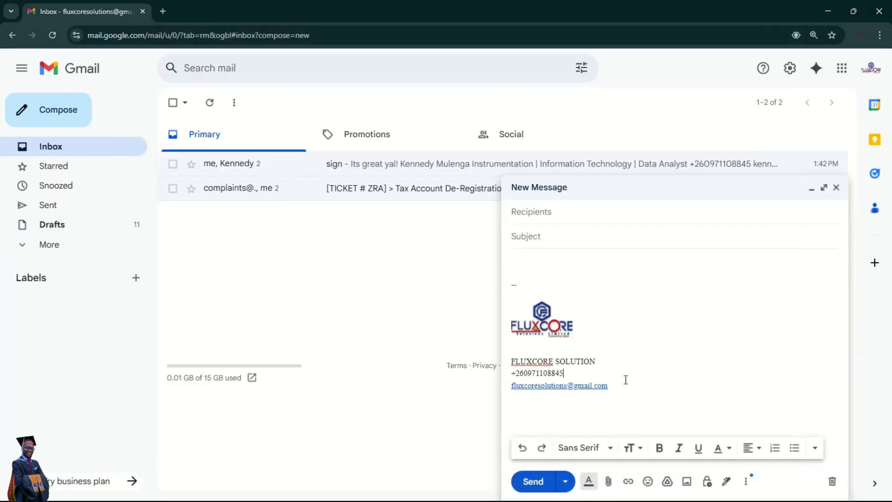
- Close the draft and open Gmail's full settings, scrolling down to the Signature section
left_click(836, 188)
left_click(790, 68)
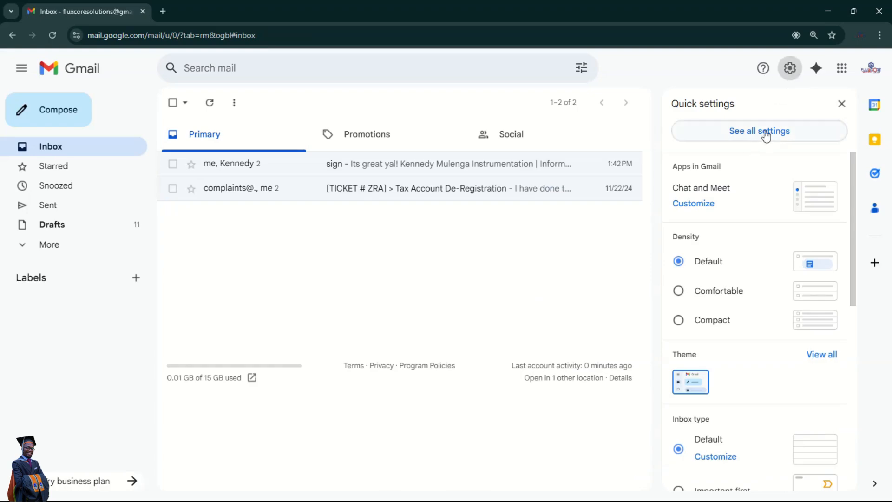
left_click(766, 132)
scroll(604, 274, "down", 10)
scroll(613, 284, "down", 10)
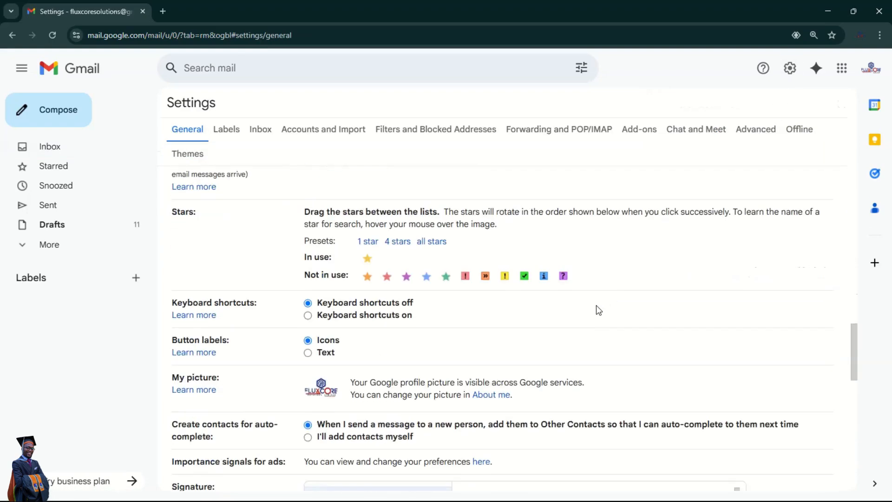
scroll(544, 307, "down", 2)
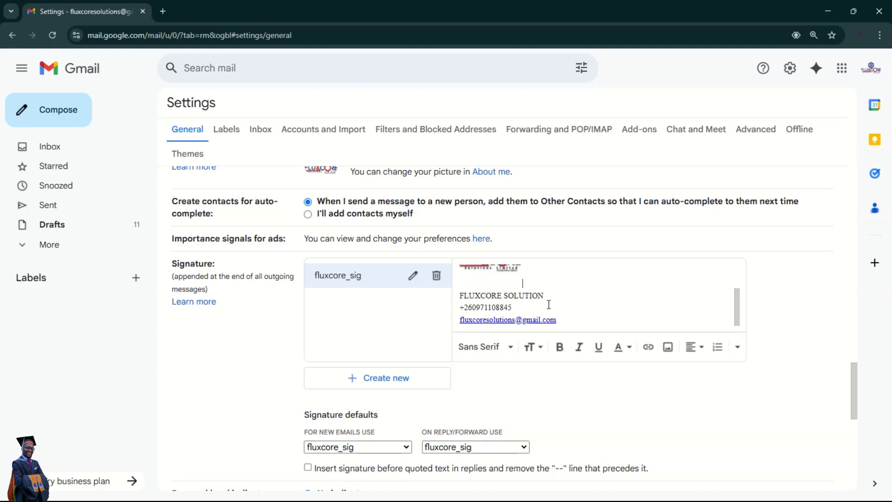
- Clear all content from the fluxcore_sig signature editor, then start a new browser tab
key("ctrl+a")
key("BackSpace")
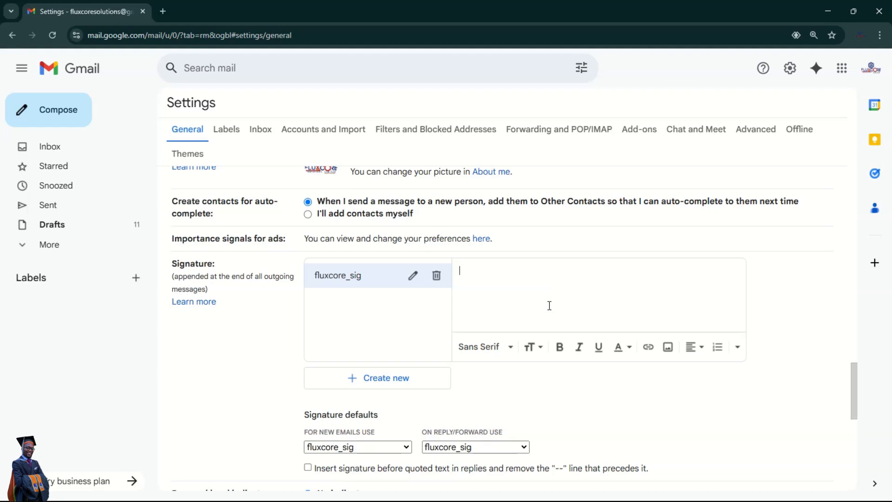
scroll(549, 305, "down", 1)
scroll(550, 305, "up", 2)
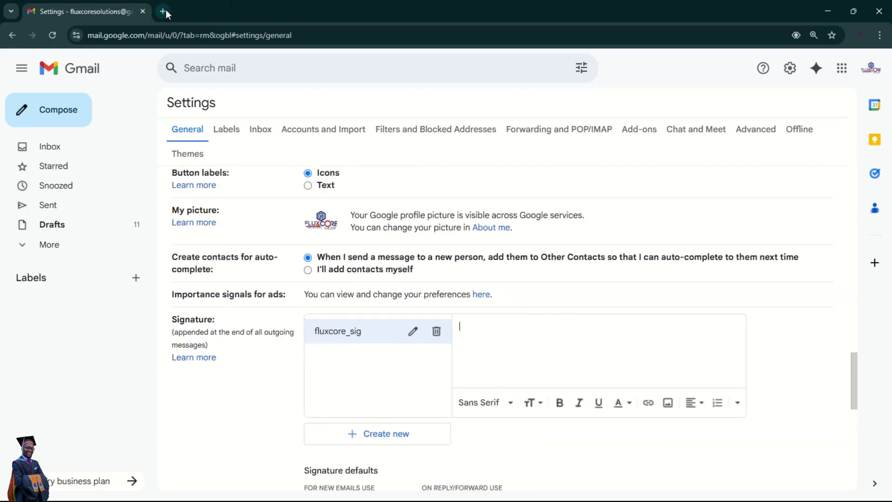
left_click(163, 11)
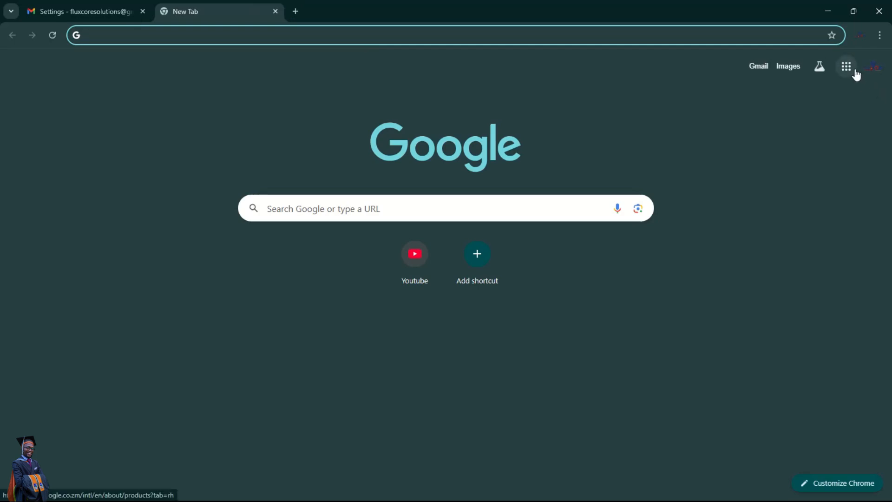
- Launch Google Sheets from the Google apps grid and create a Blank spreadsheet
left_click(855, 71)
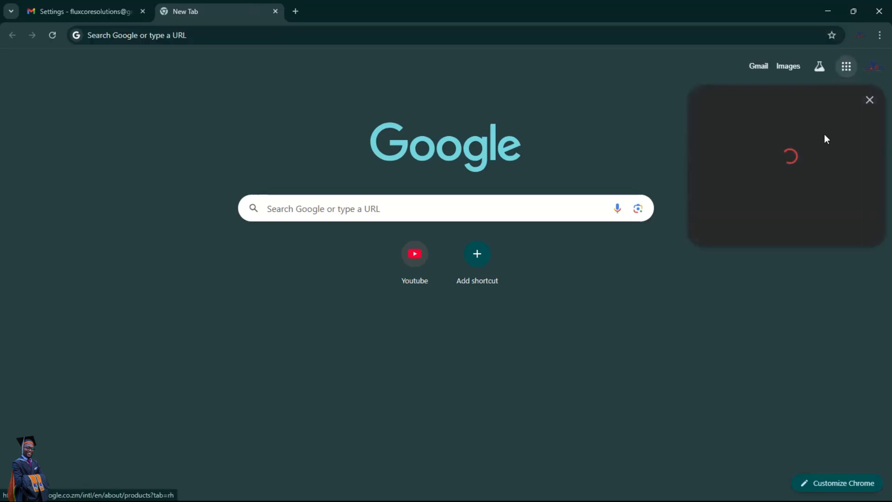
scroll(785, 279, "down", 1)
left_click(747, 290)
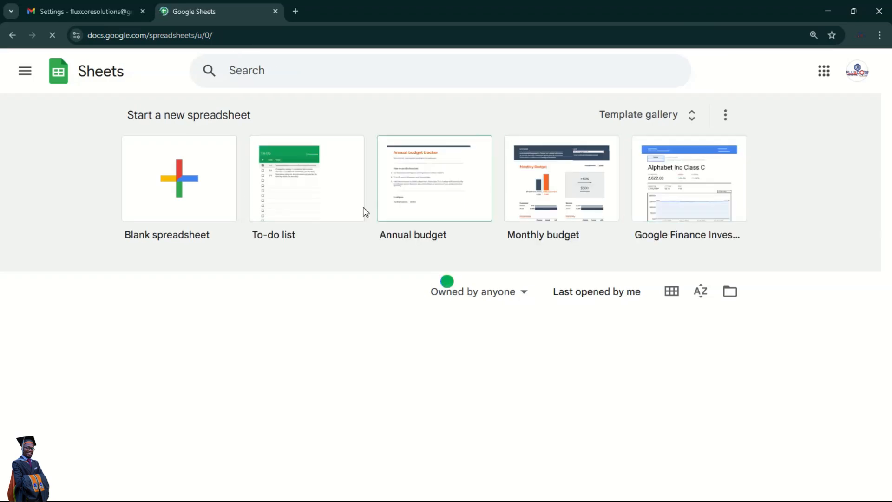
left_click(170, 180)
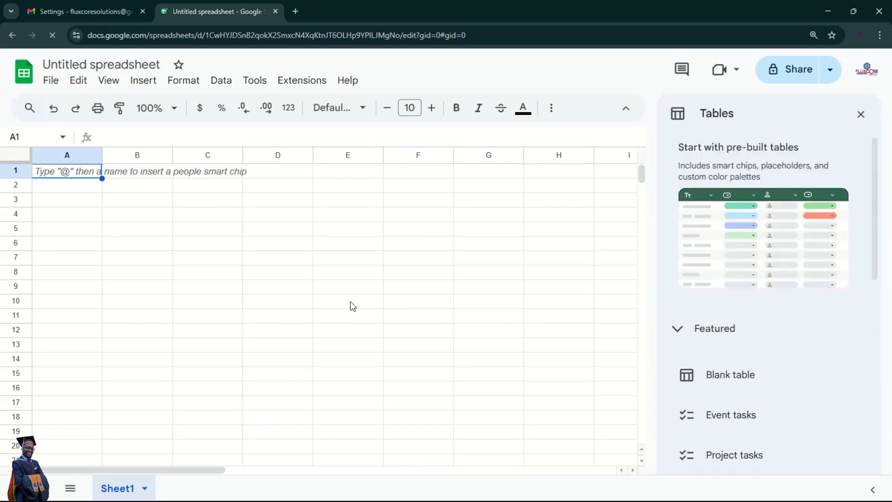
- Close the Tables panel and make row 10 much taller
left_click(861, 114)
left_click(333, 300)
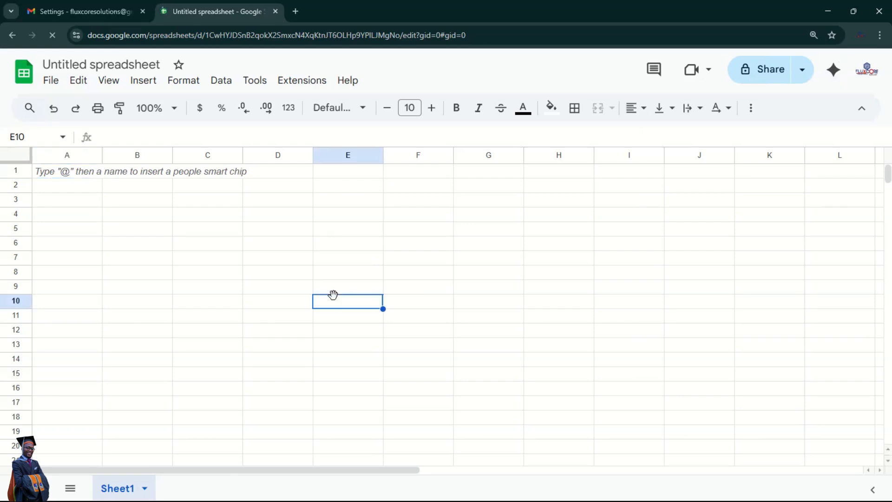
left_click(408, 302)
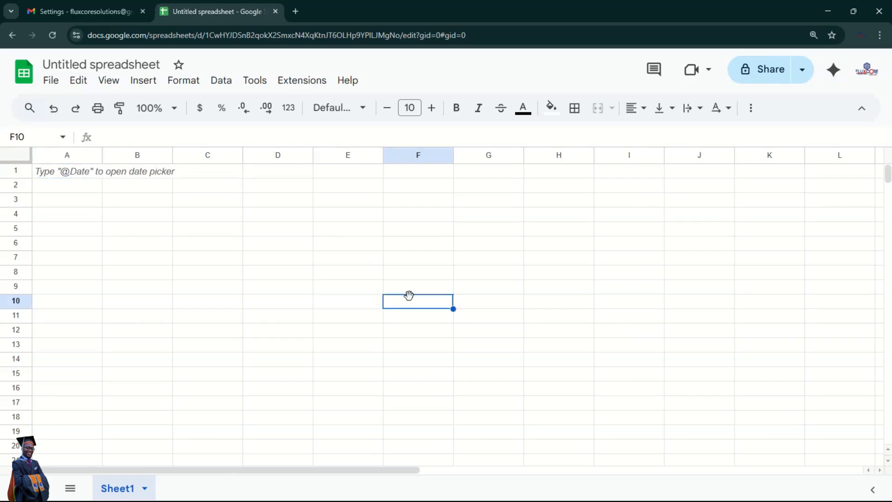
left_click(338, 305)
left_click_drag(26, 309, 27, 371)
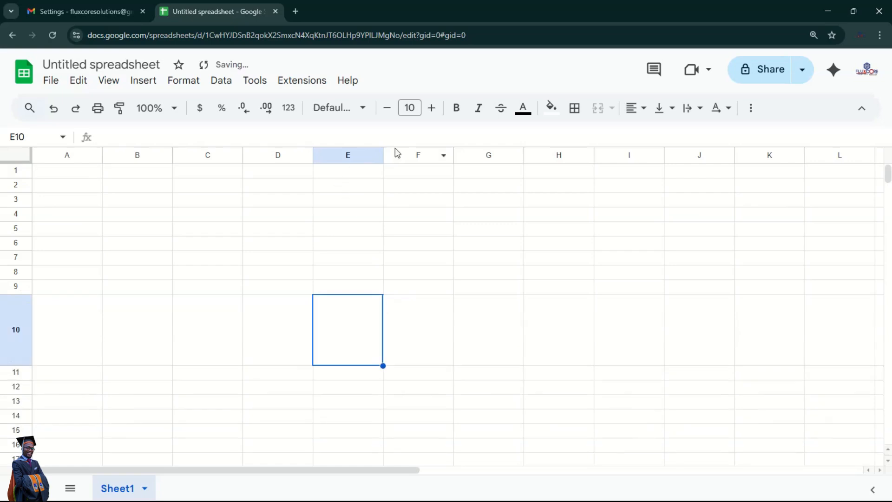
- Widen column E slightly and column F much more, then select E10:F10
left_click_drag(383, 154, 412, 155)
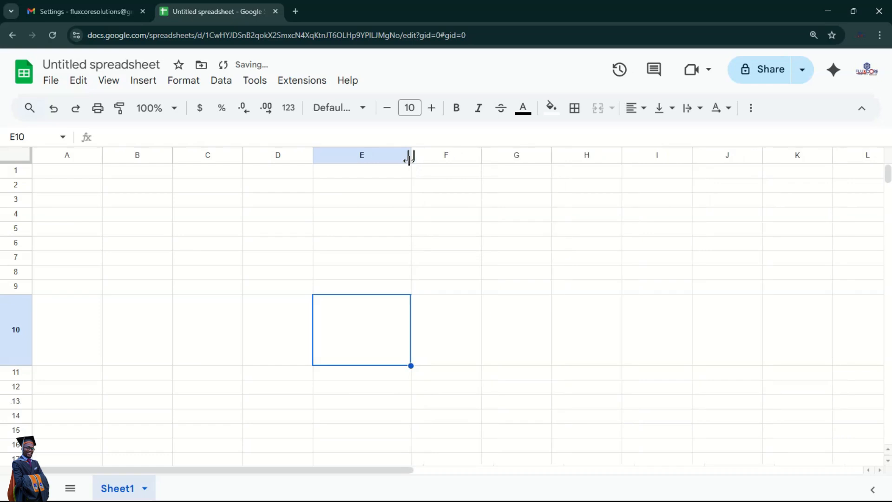
left_click_drag(482, 155, 651, 156)
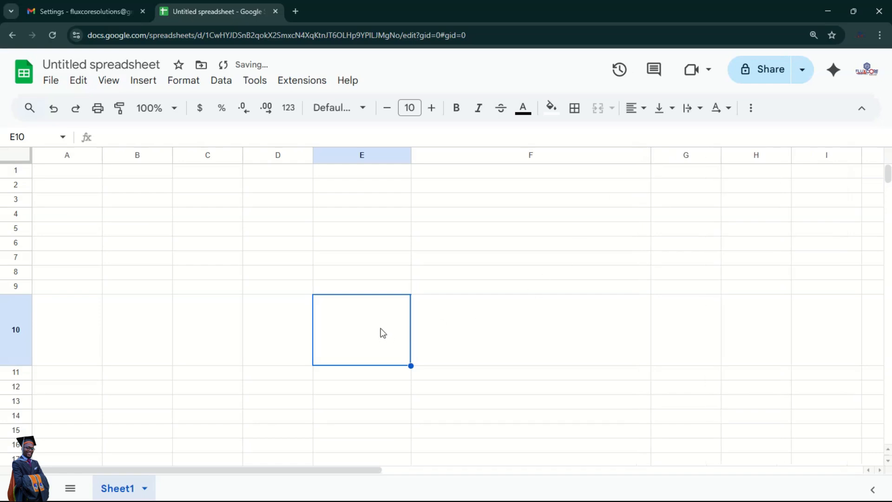
left_click(494, 330)
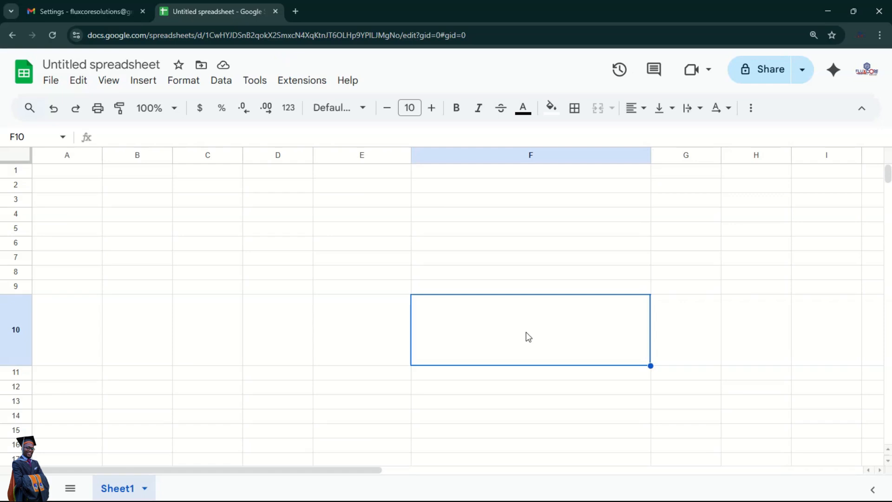
left_click(374, 335)
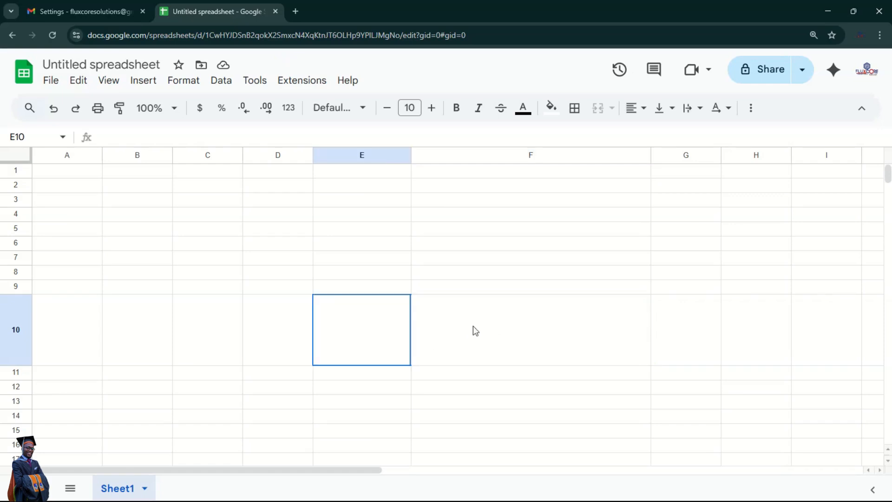
left_click(509, 327, "shift")
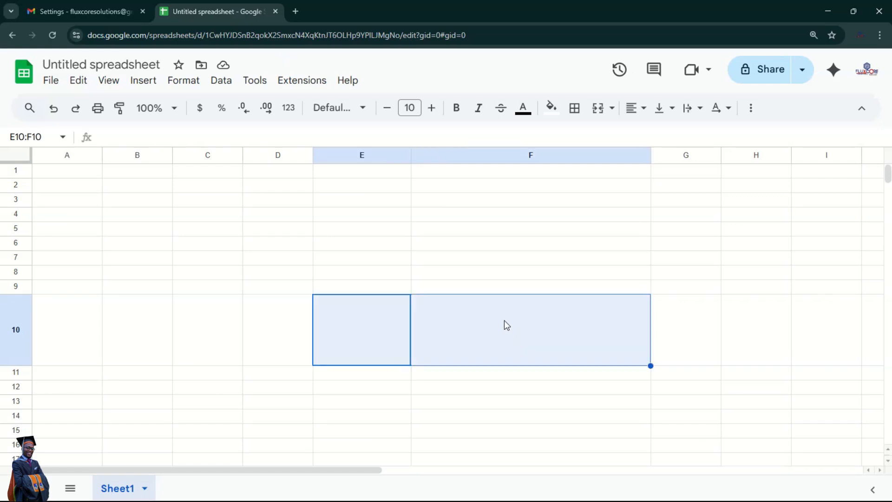
- Apply white borders around all of E10:F10
left_click(576, 117)
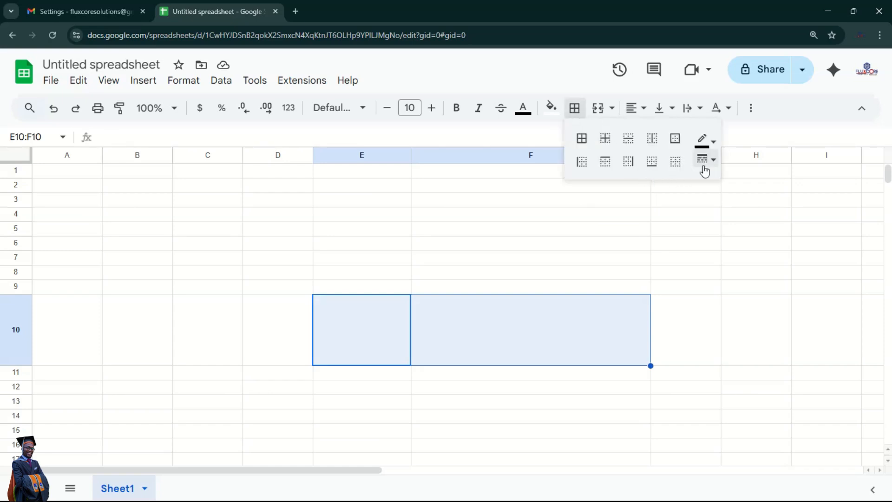
left_click(704, 140)
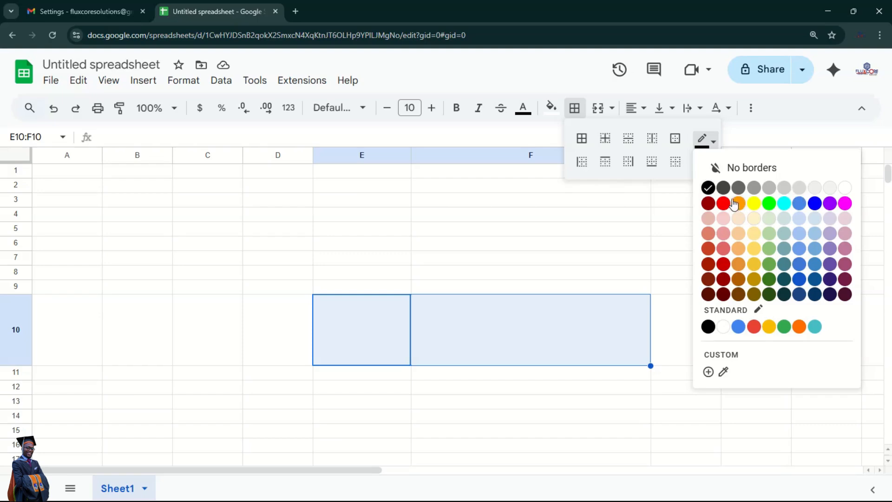
left_click(847, 192)
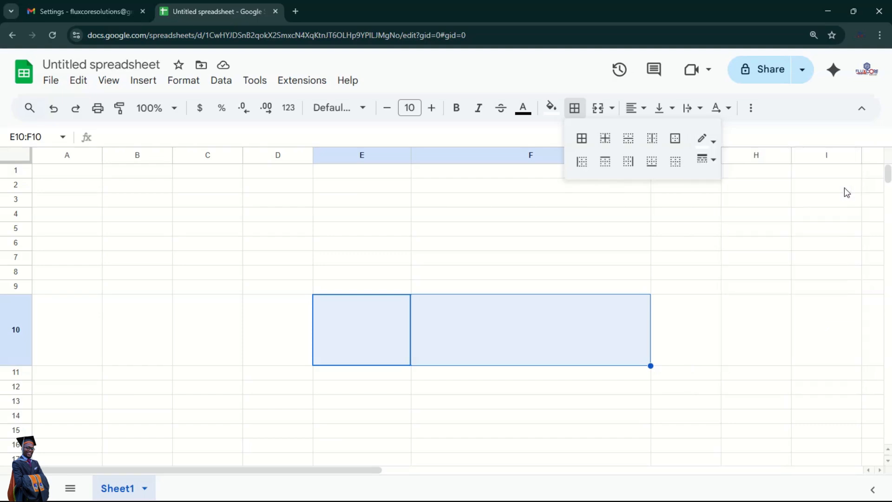
left_click(582, 138)
left_click(682, 245)
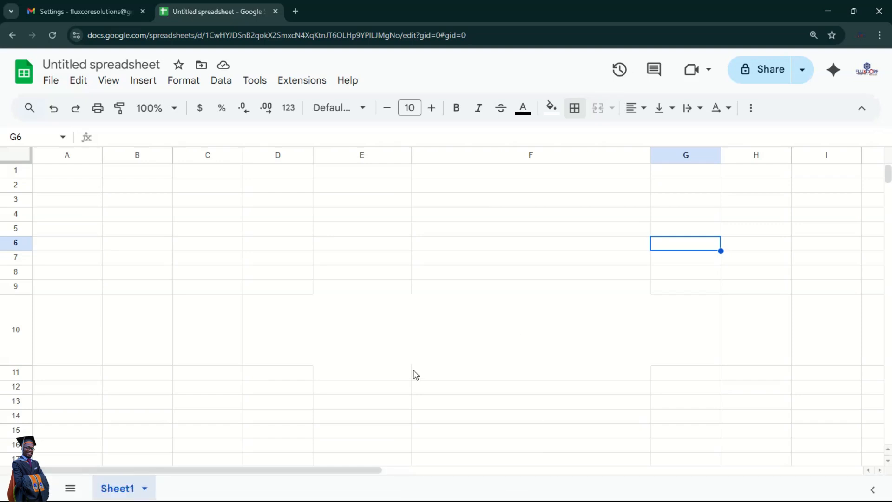
- Give cell F10 a thick solid grey left border
left_click(367, 344)
left_click(526, 332)
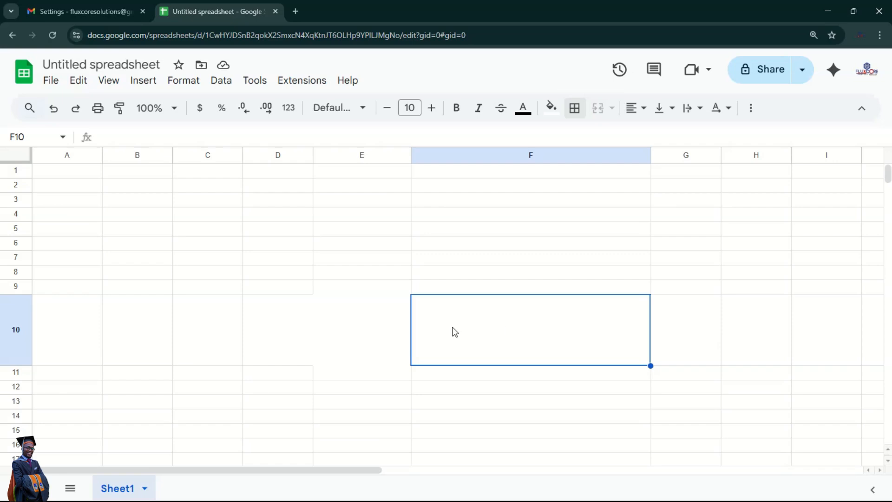
left_click(370, 327)
left_click(474, 320)
left_click(580, 112)
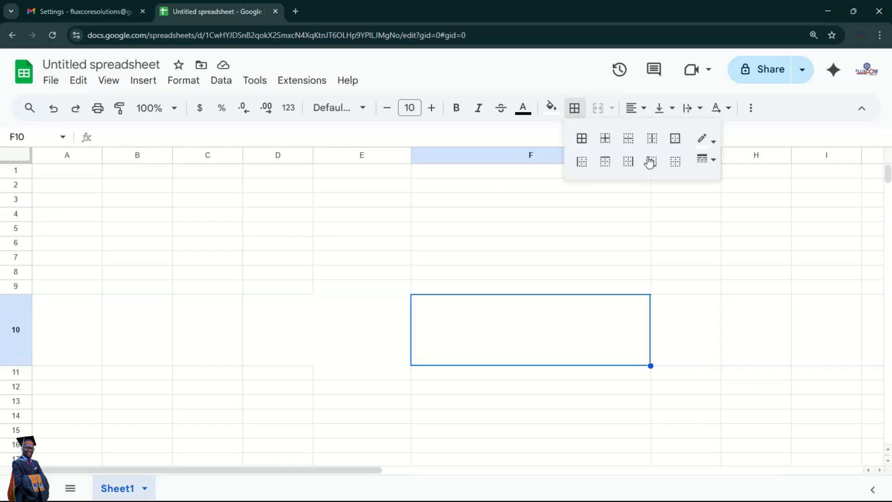
left_click(707, 143)
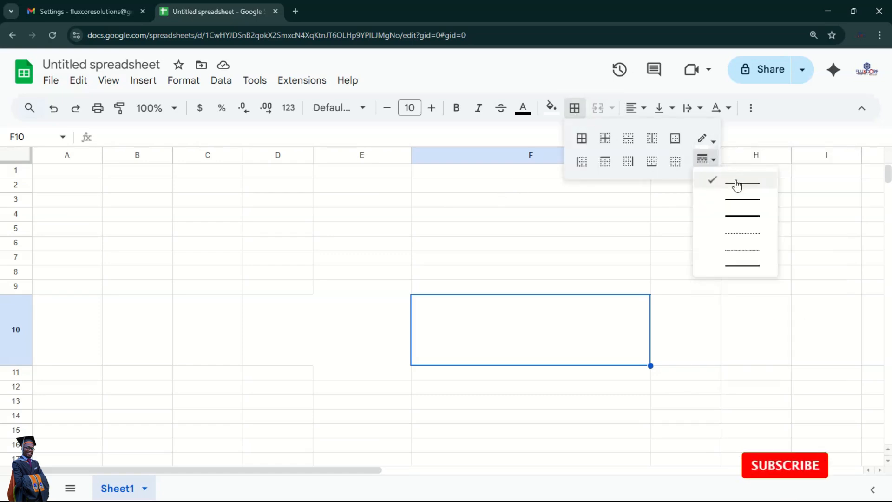
left_click(756, 192)
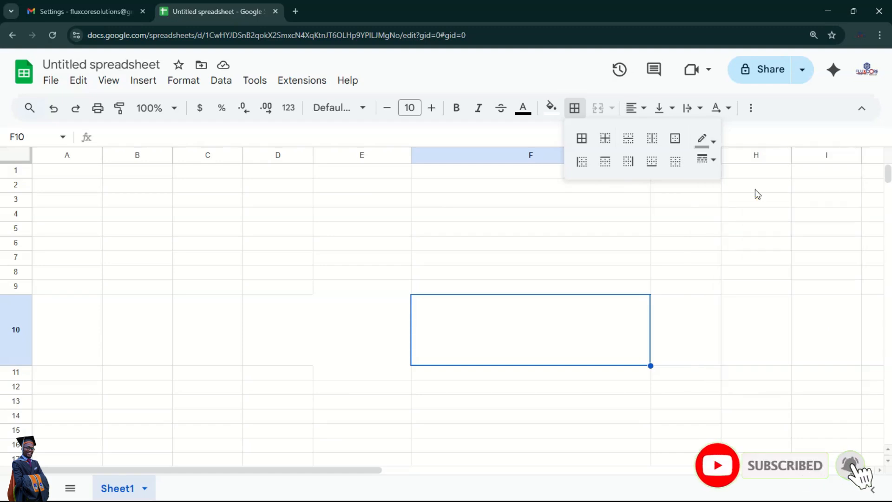
left_click(714, 166)
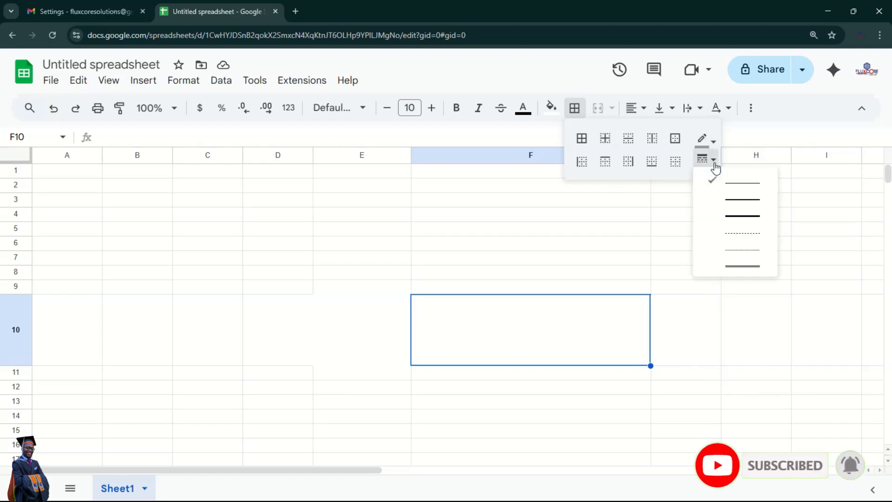
left_click(745, 217)
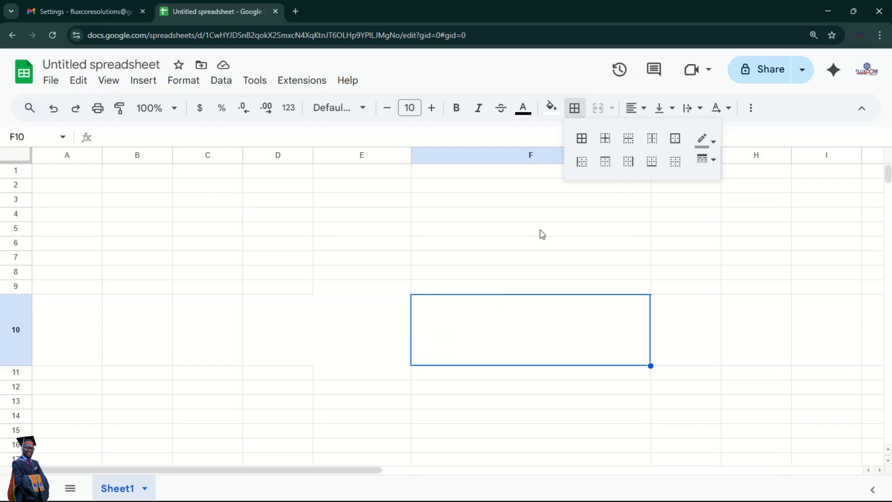
left_click(584, 168)
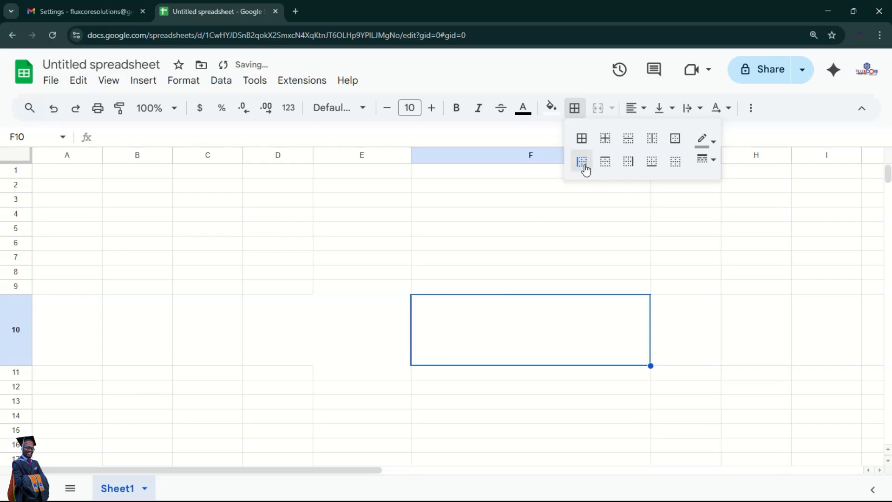
left_click(184, 209)
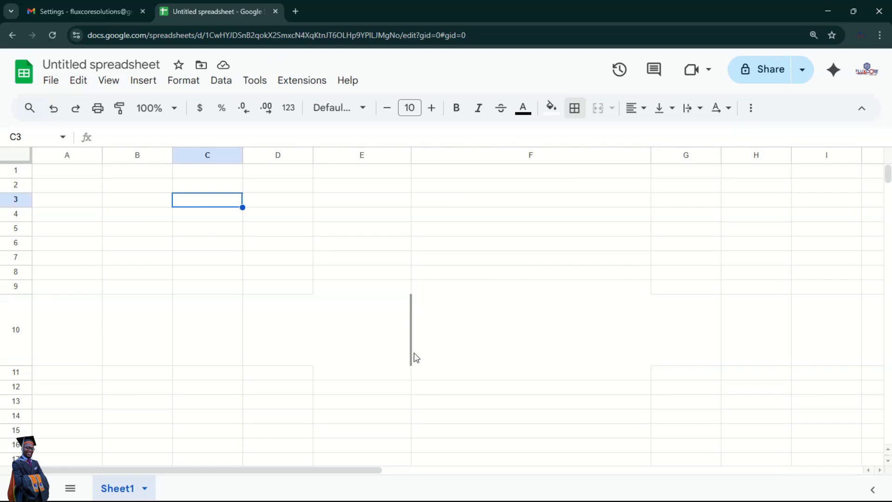
- Insert the downloaded FLUXCORE logo file into cell E10 as an in-cell image
left_click(366, 327)
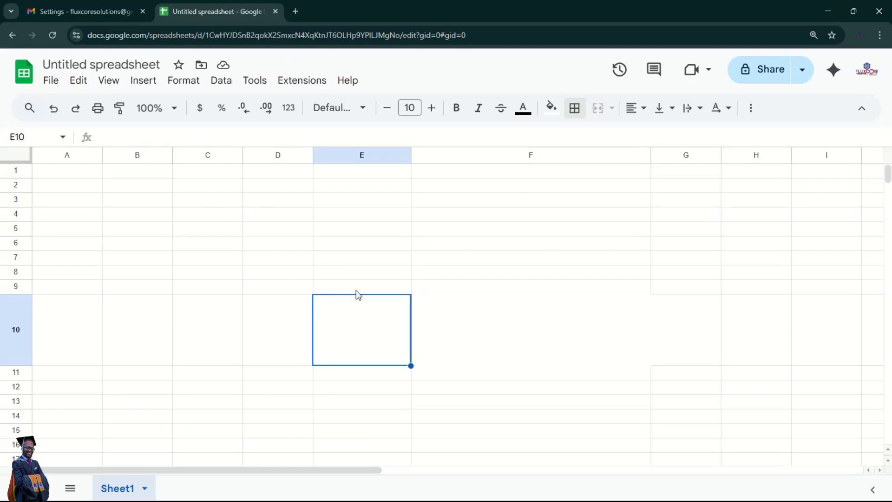
left_click(143, 82)
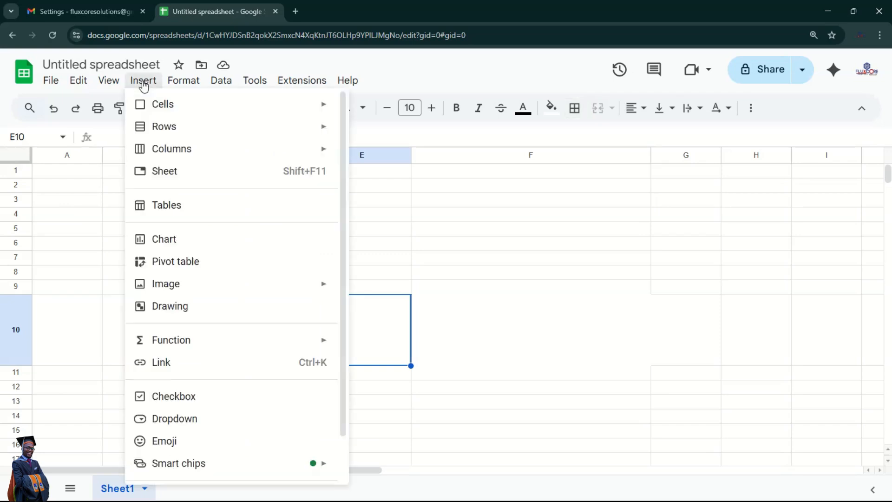
mouse_move(267, 292)
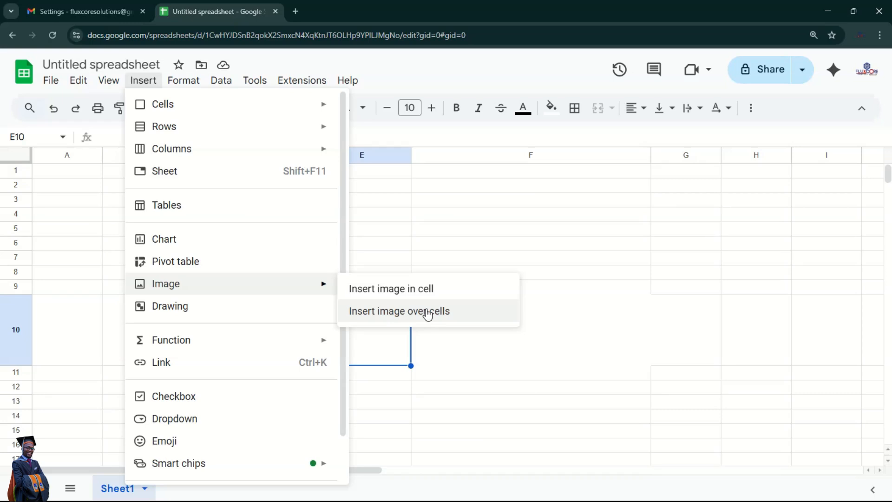
left_click(395, 290)
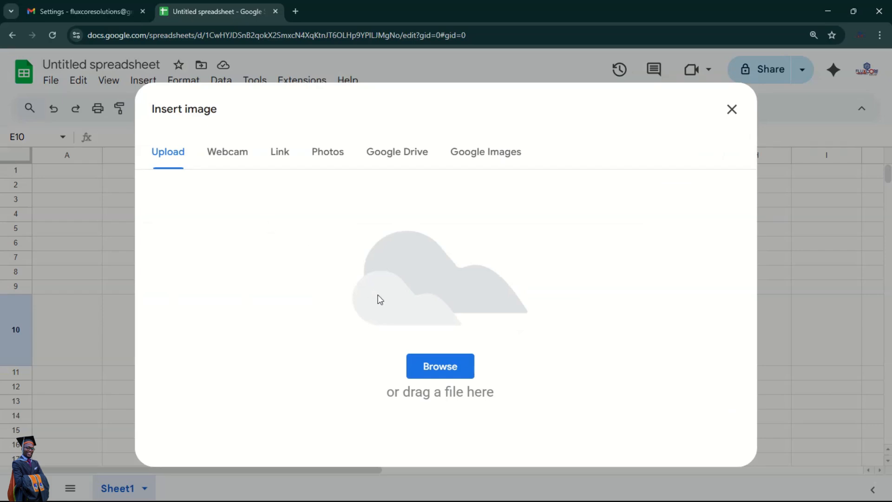
left_click(441, 367)
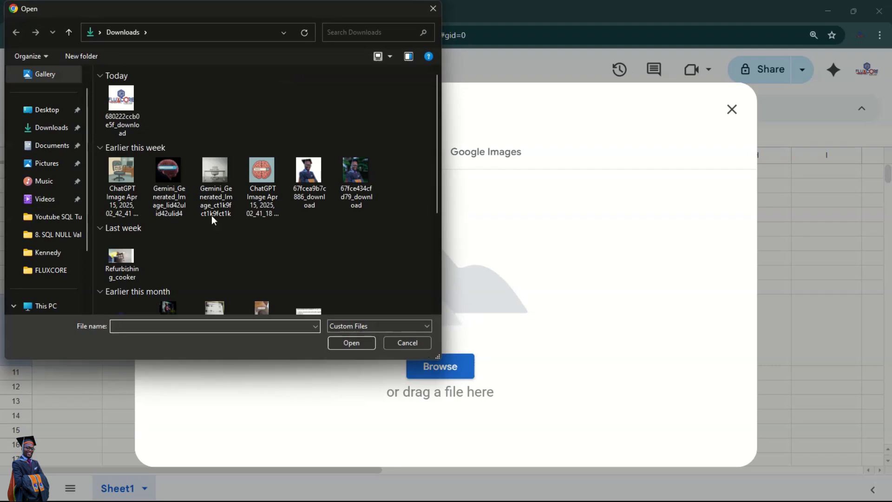
double_click(128, 114)
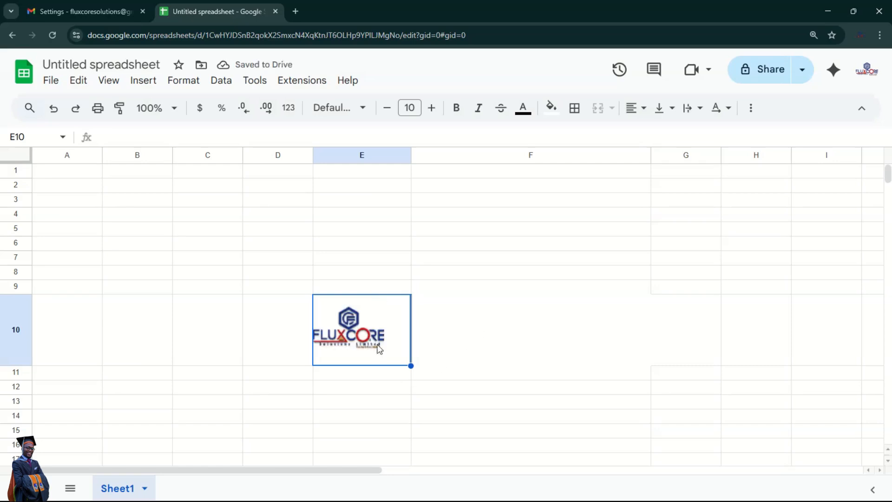
- Check the logo in E10, deleting and restoring it with undo, then select B10
left_click(445, 323)
left_click(369, 320)
key("Delete")
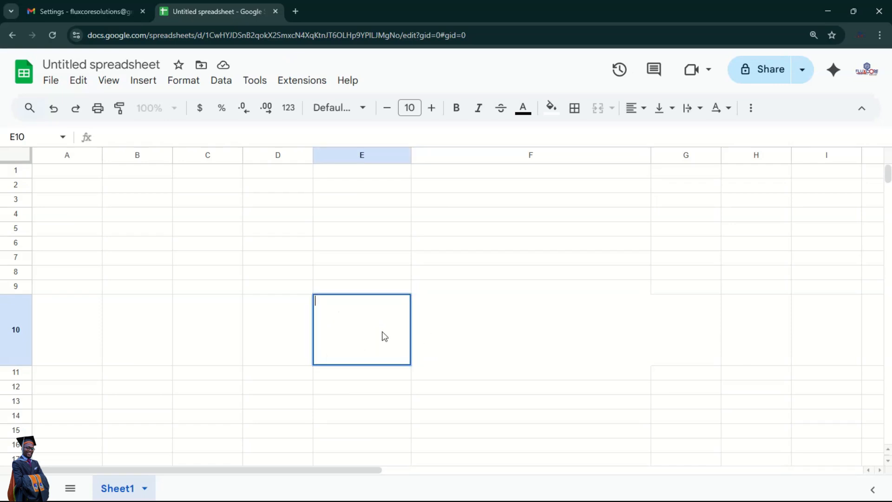
key("ctrl+z")
left_click(445, 338)
left_click(353, 331)
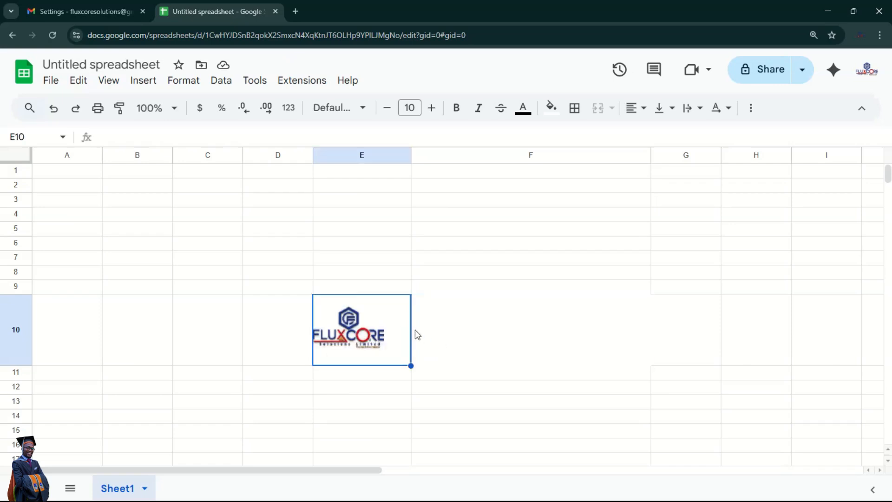
left_click(451, 338)
left_click(394, 338)
scroll(426, 339, "down", 1)
left_click(163, 276)
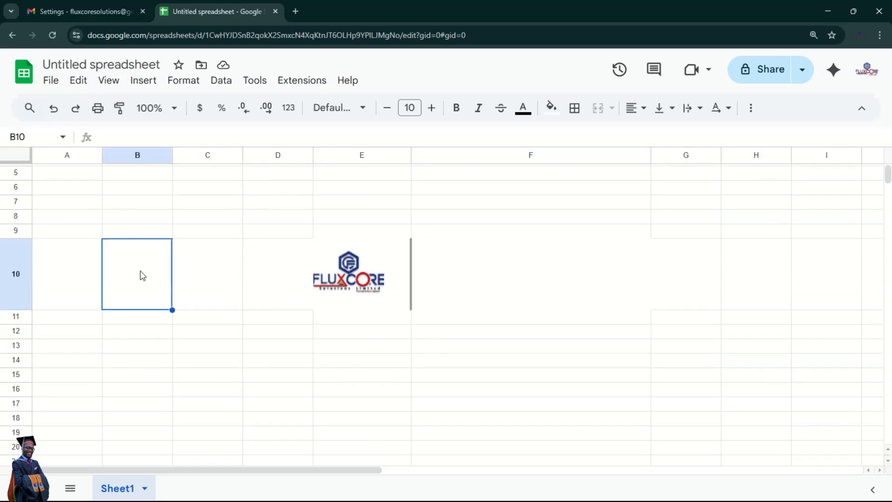
left_click(140, 83)
mouse_move(241, 291)
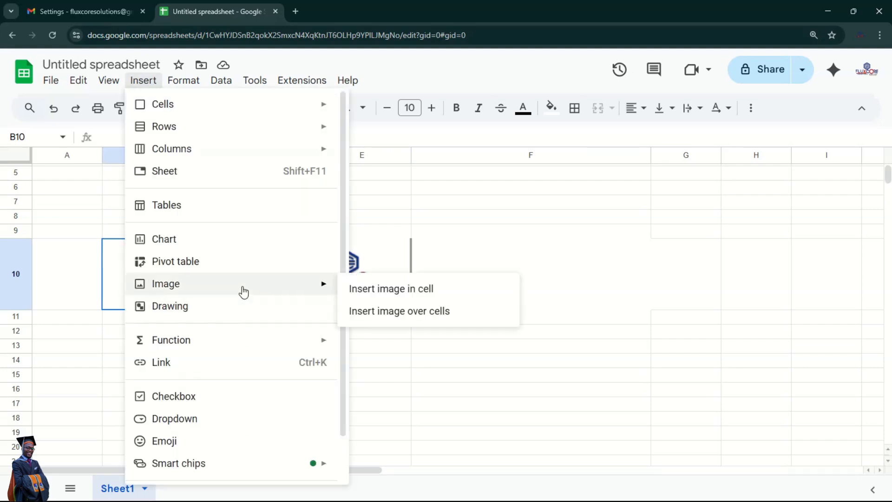
left_click(407, 314)
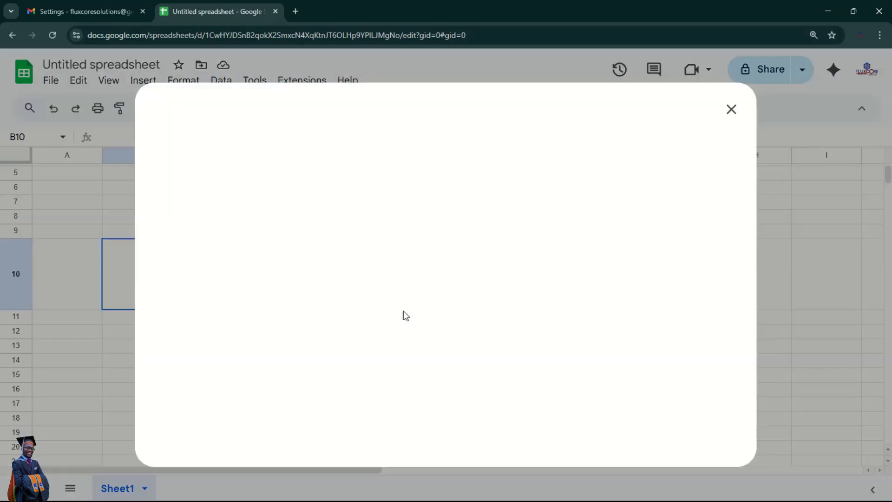
left_click(450, 368)
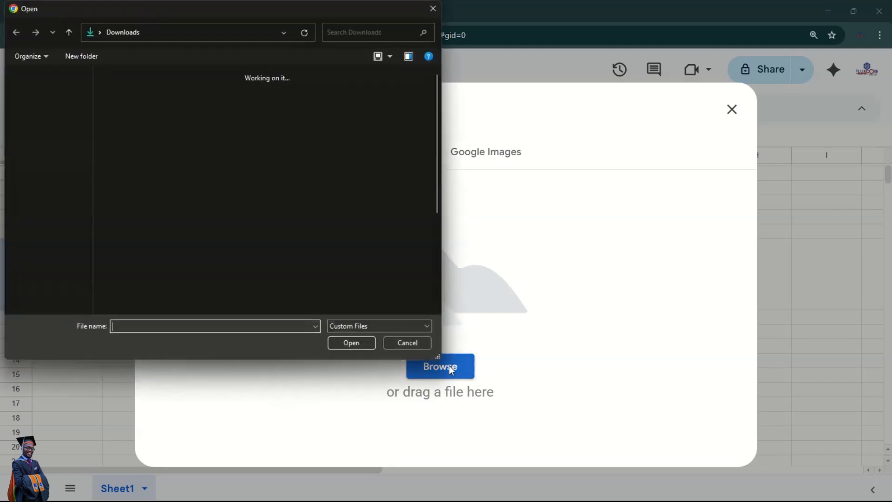
double_click(122, 104)
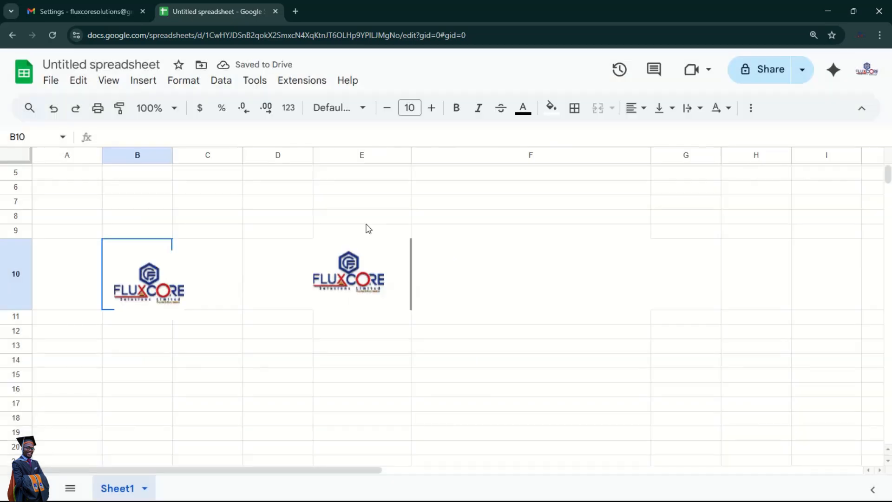
left_click(149, 281)
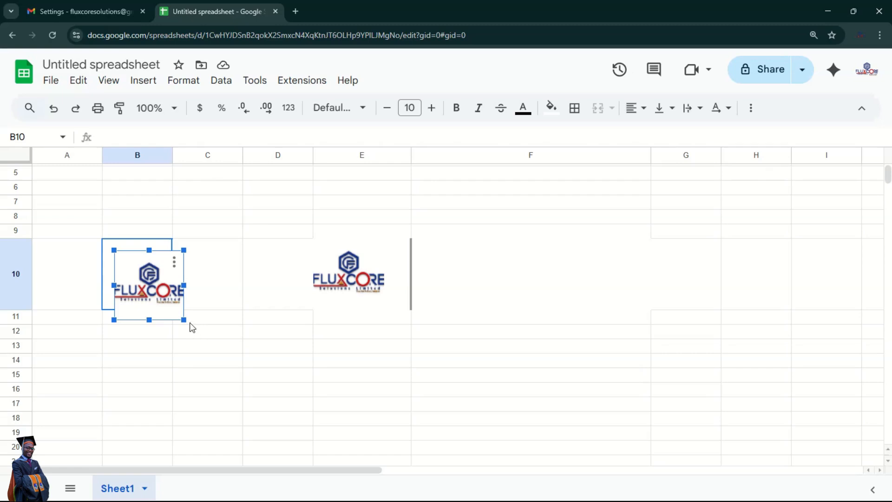
left_click_drag(184, 320, 292, 426)
left_click_drag(204, 346, 679, 305)
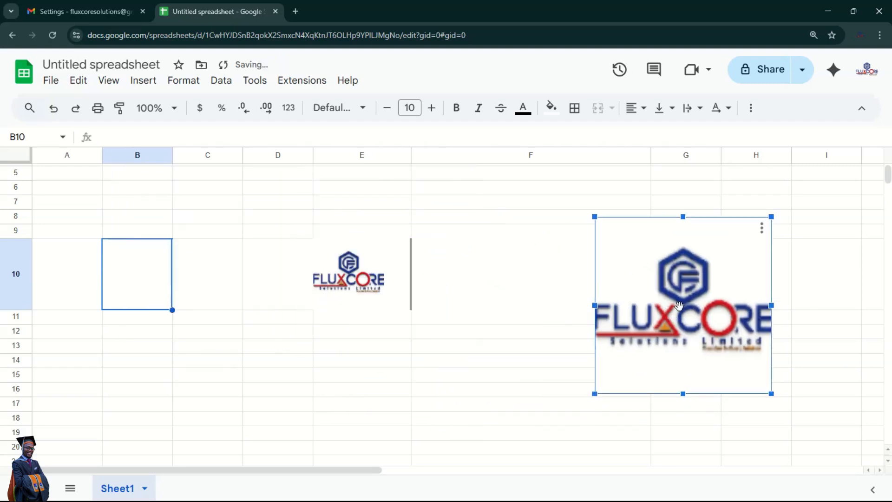
left_click_drag(679, 305, 625, 344)
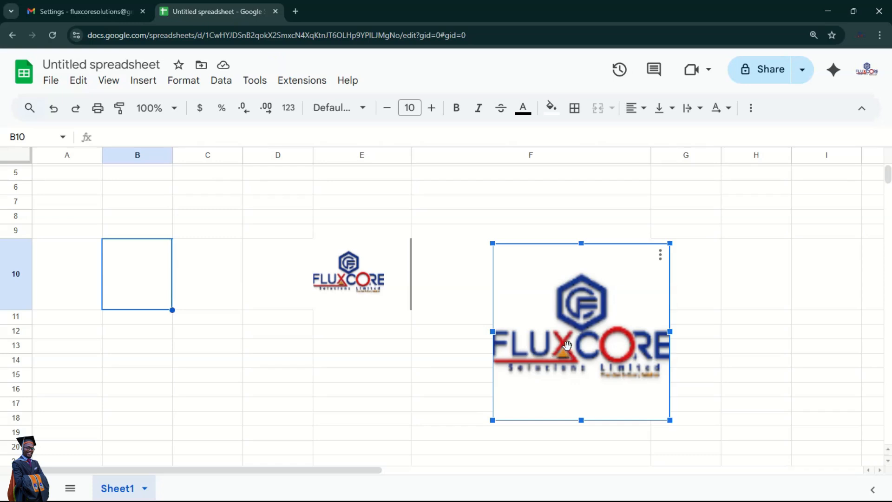
key("Delete")
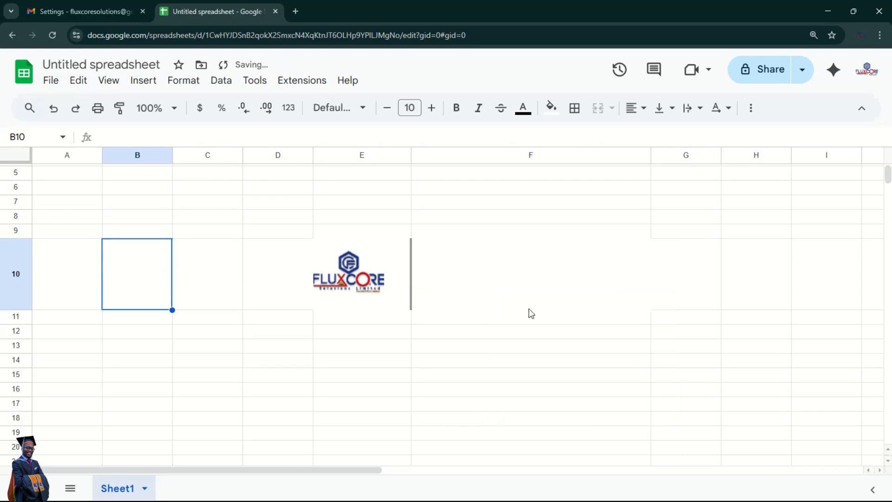
left_click(441, 318)
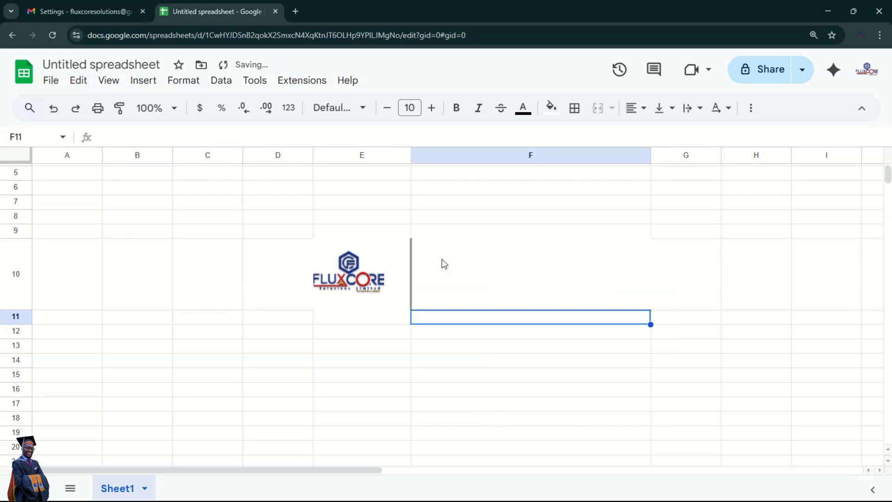
- Enter the word TEXT in cell F10 beside the logo
left_click(356, 267)
left_click(497, 274)
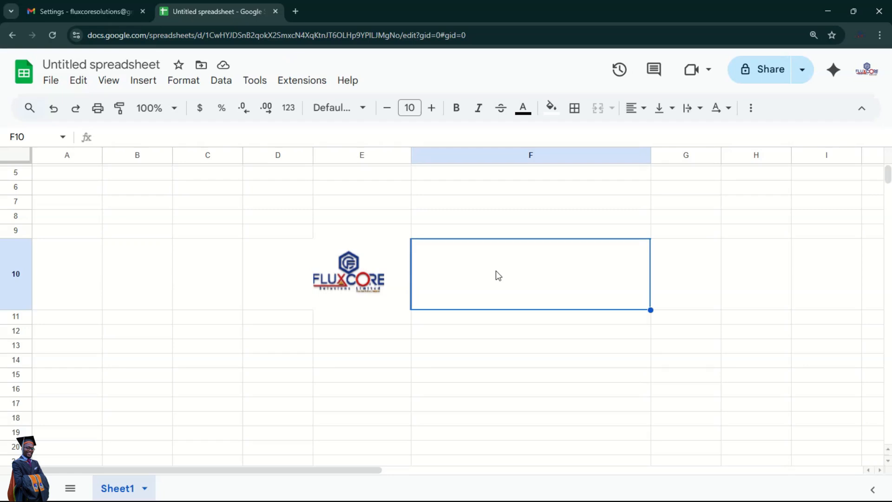
type("TEXT")
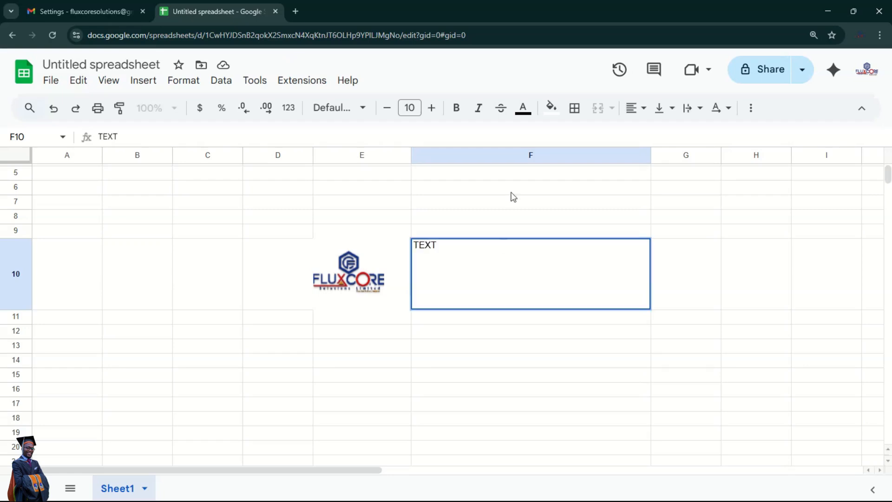
left_click(531, 364)
- Copy cells E10:F10 and return to the Gmail signature settings
left_click_drag(350, 266, 493, 264)
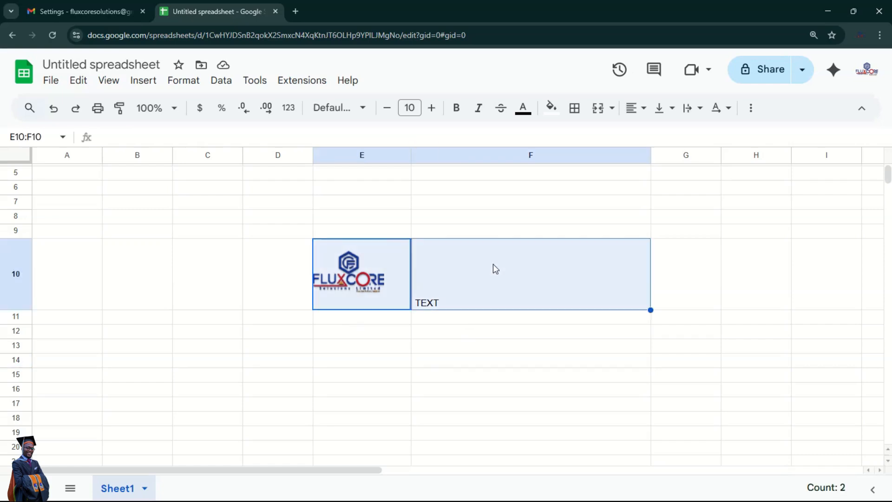
key("ctrl+c")
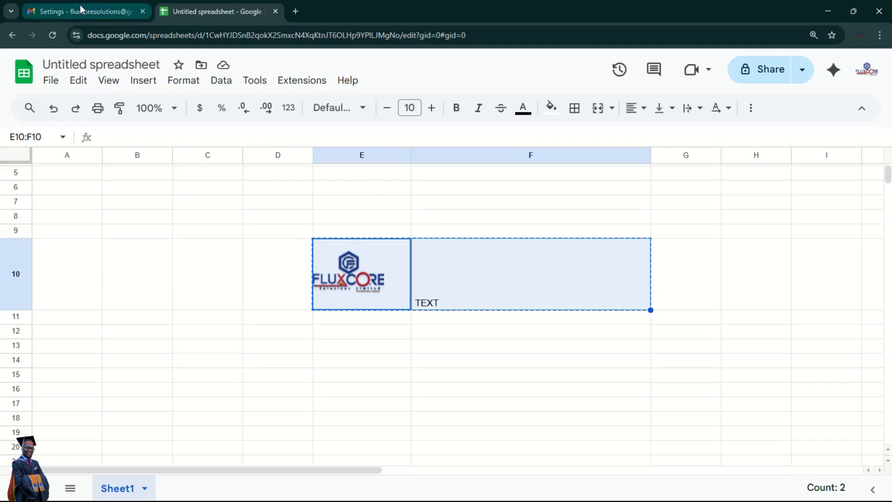
left_click(80, 8)
- Paste the logo and TEXT cells into the signature, replacing TEXT with FLUXCORE SOLUTIONS LTD
scroll(492, 344, "down", 1)
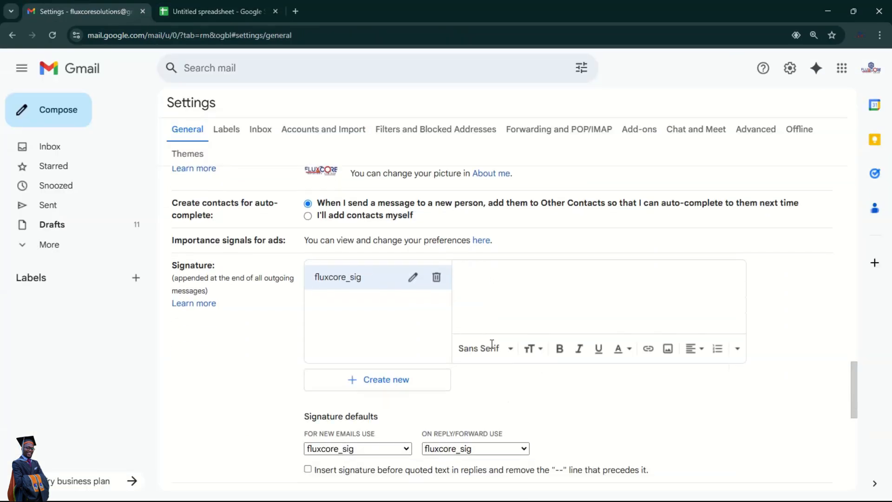
key("ctrl+v")
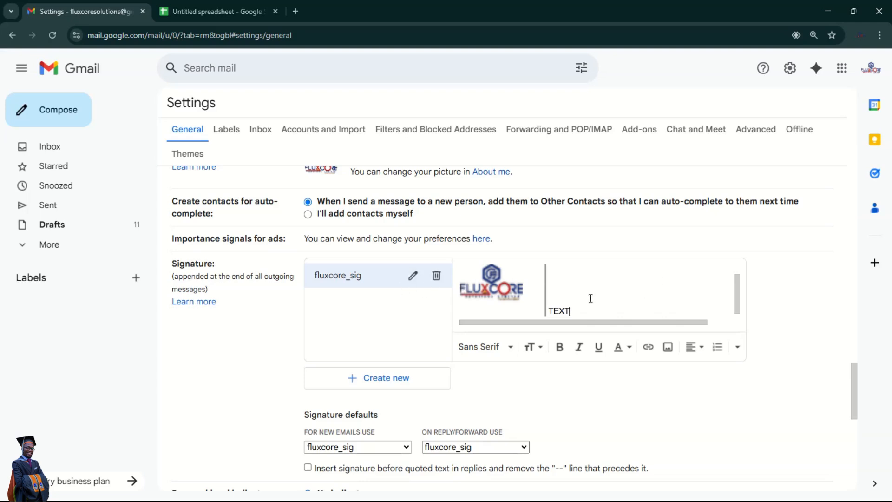
left_click_drag(580, 308, 551, 290)
key("BackSpace")
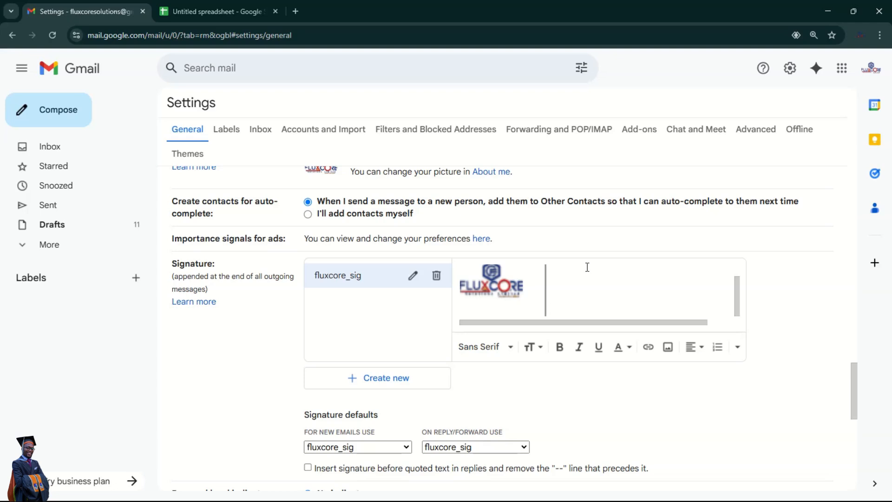
type("FLUXCORE SOLUT")
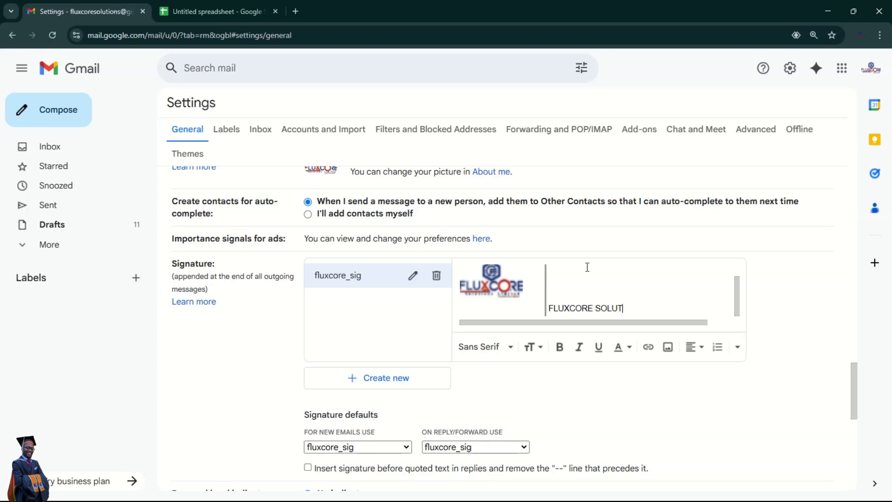
type("IONS LTD")
- Add the company phone number, e-mail address and street address on separate lines below
key("Return")
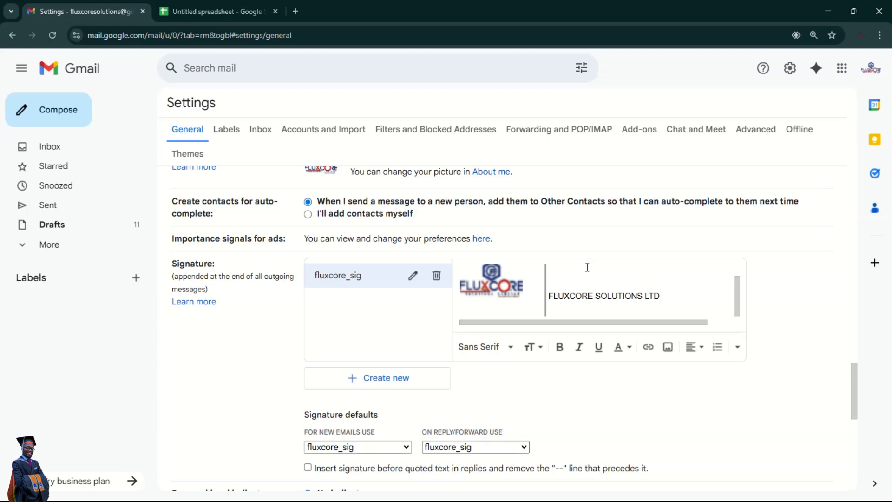
key("Return")
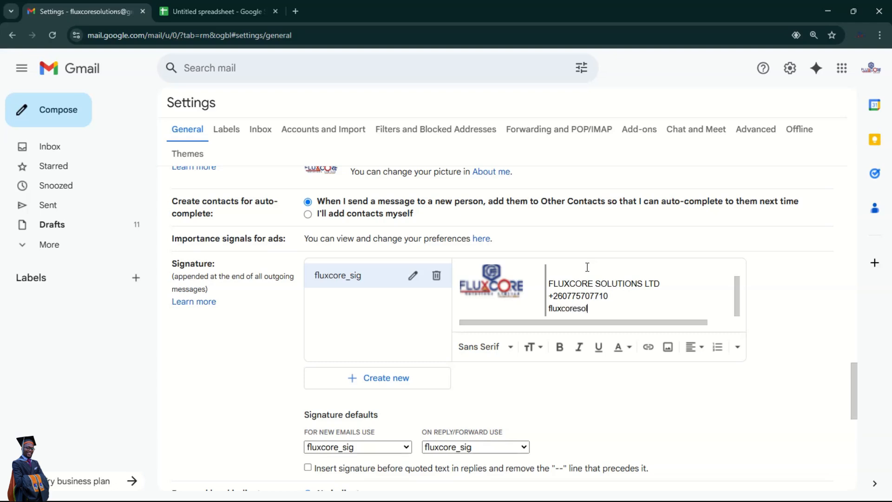
key("Return")
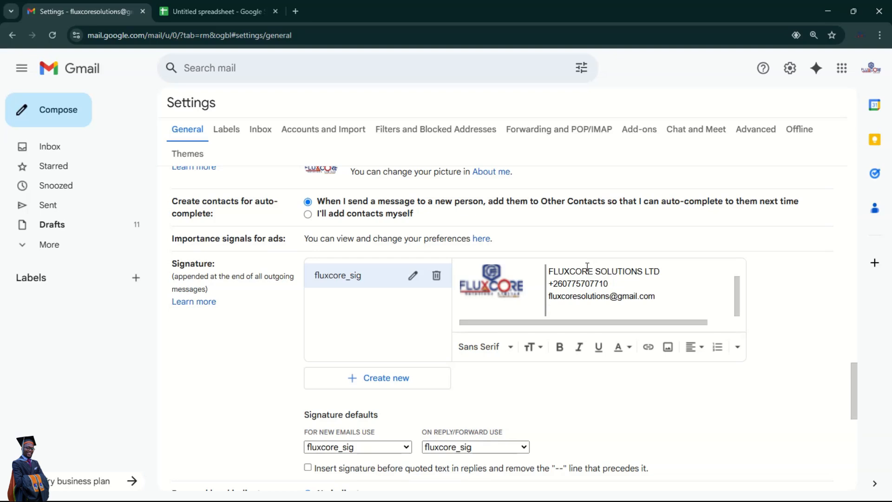
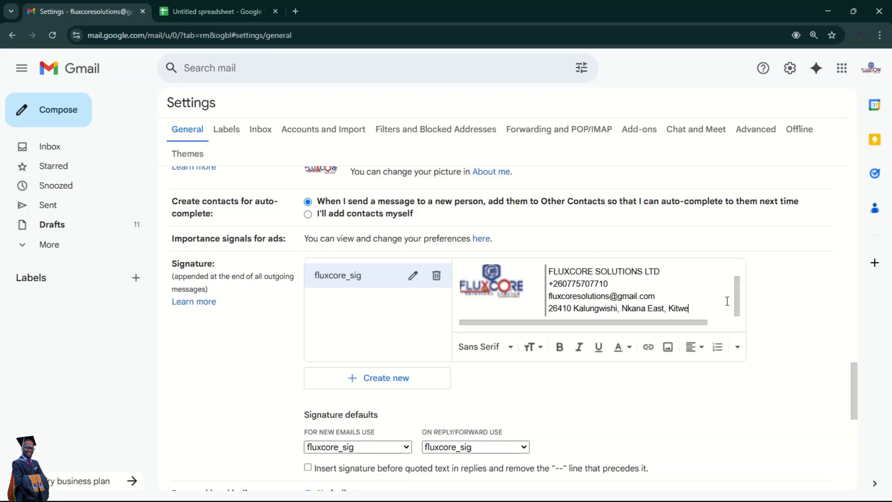
mouse_move(694, 310)
left_mouse_down()
mouse_move(648, 309)
mouse_move(554, 271)
mouse_move(550, 286)
left_mouse_up()
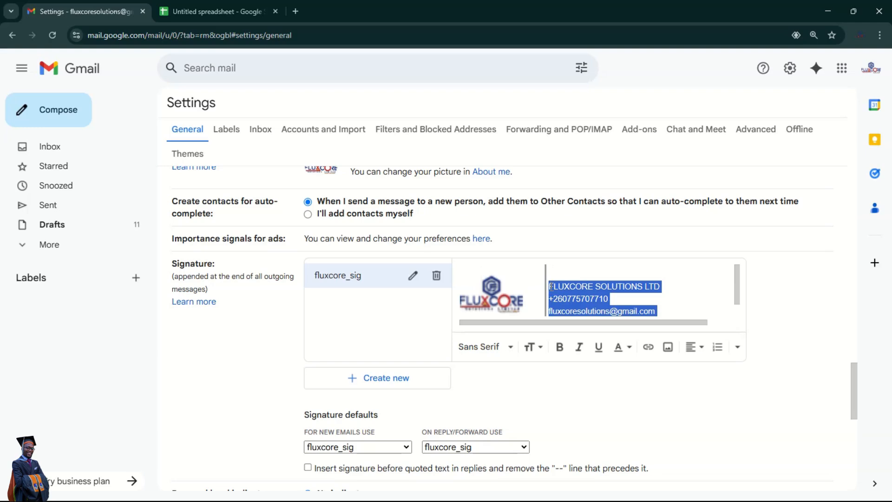
- Set the selected signature text lines to the Serif font
left_click(509, 347)
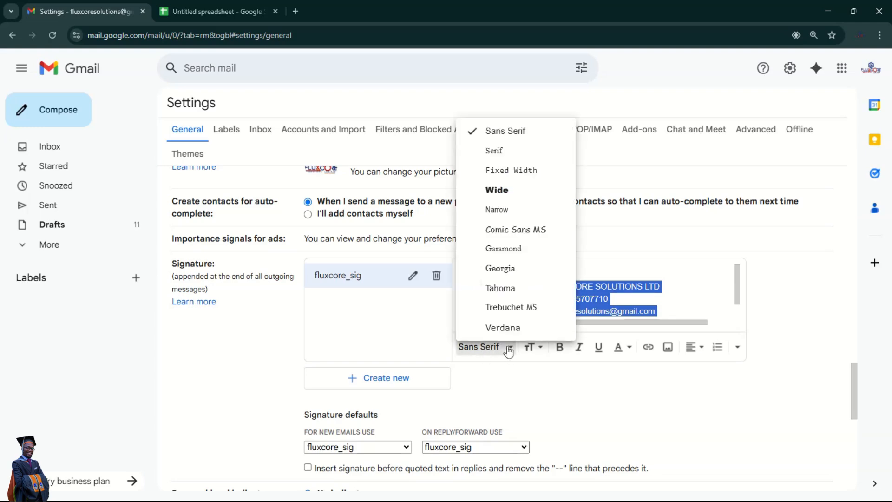
left_click(498, 159)
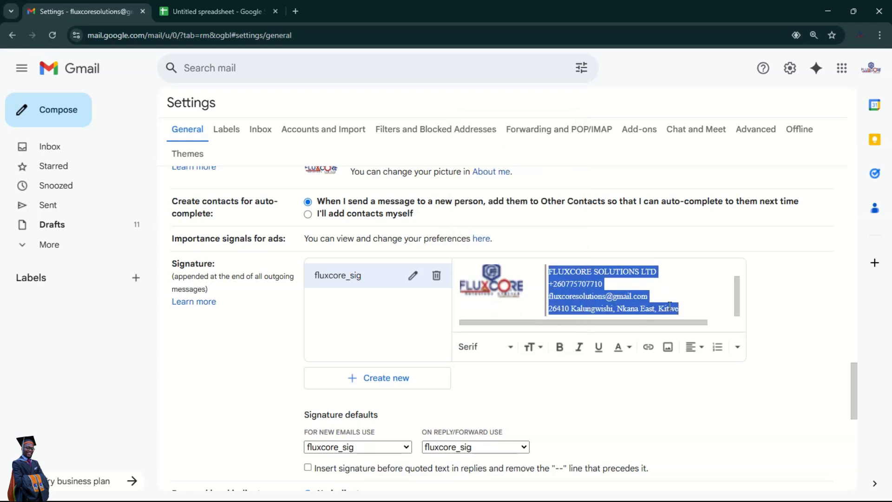
scroll(670, 305, "down", 1)
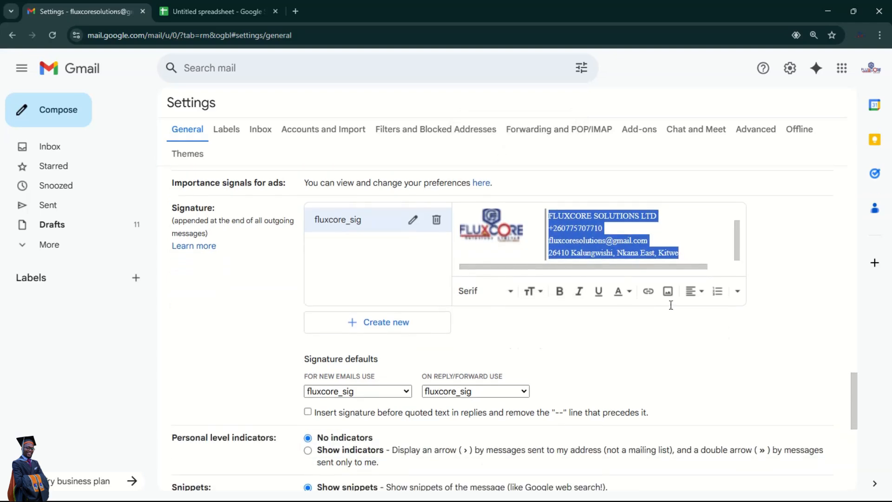
left_click(691, 251)
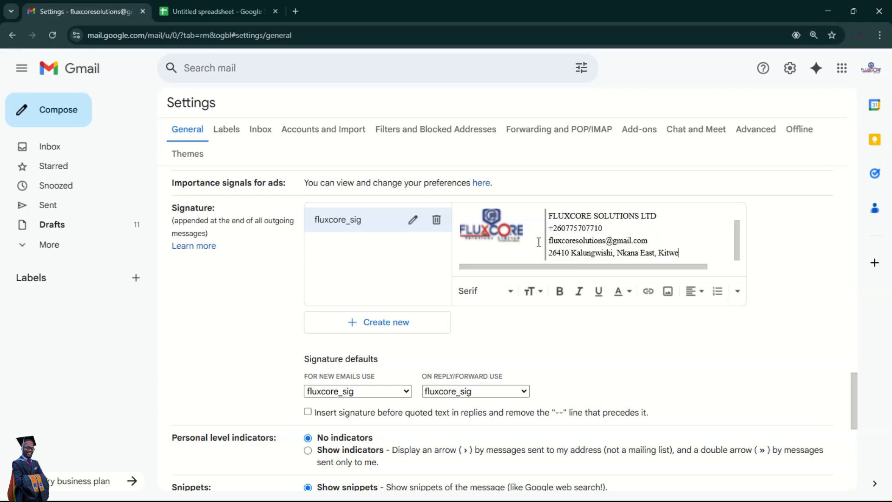
- Remove the pasted logo image from the signature
left_click(496, 240)
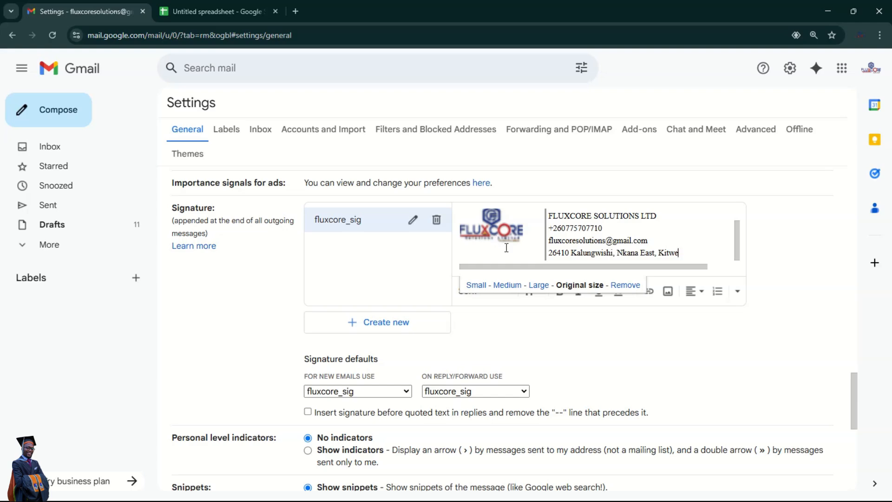
left_click(625, 285)
scroll(526, 256, "up", 3)
scroll(651, 284, "up", 1)
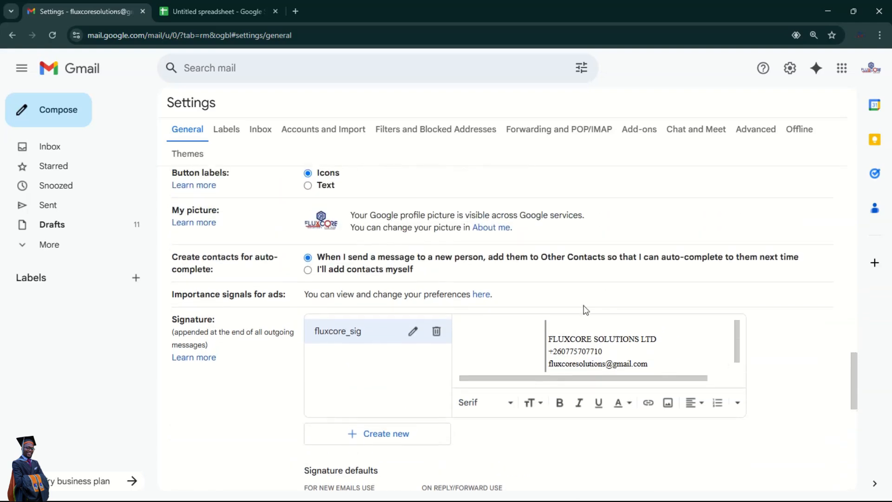
- Upload the FLUXCORE logo from Downloads via Google Drive into the signature, allowing link viewing
left_click(501, 346)
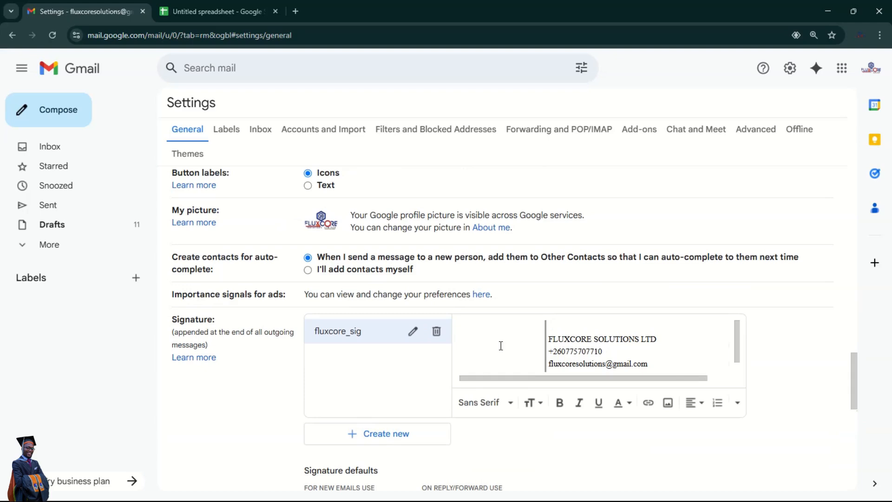
left_click(668, 404)
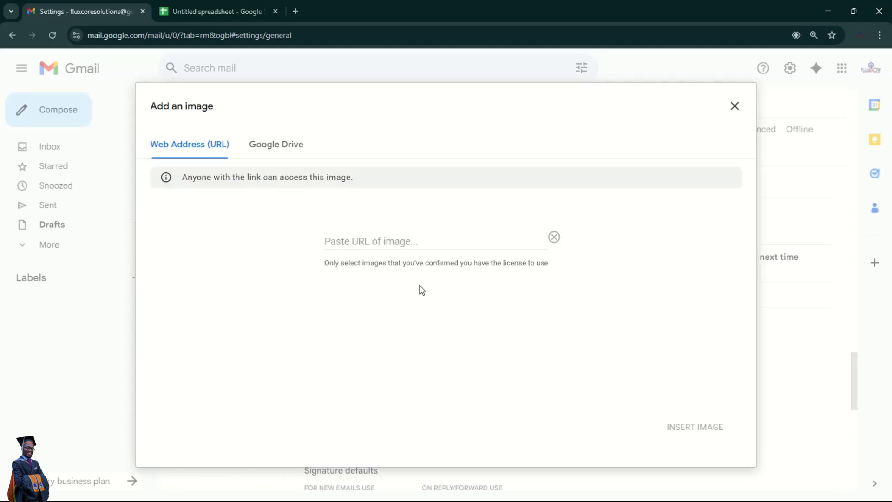
left_click(279, 144)
left_click(178, 216)
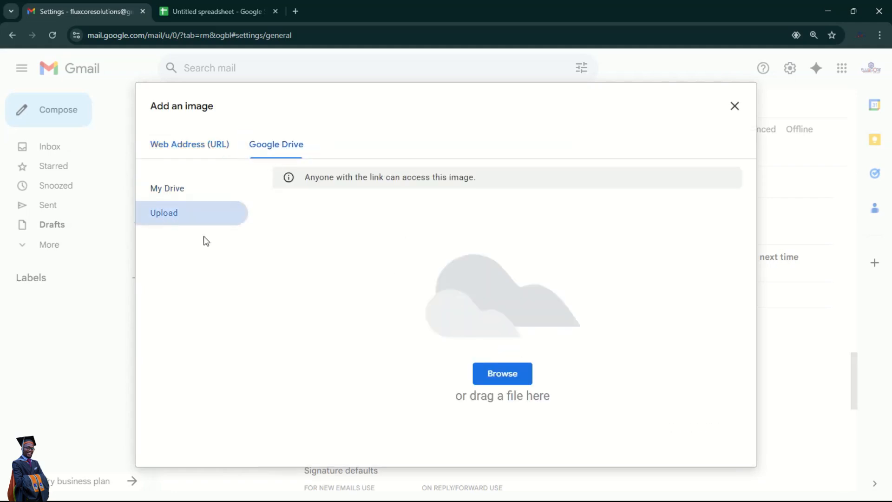
left_click(498, 376)
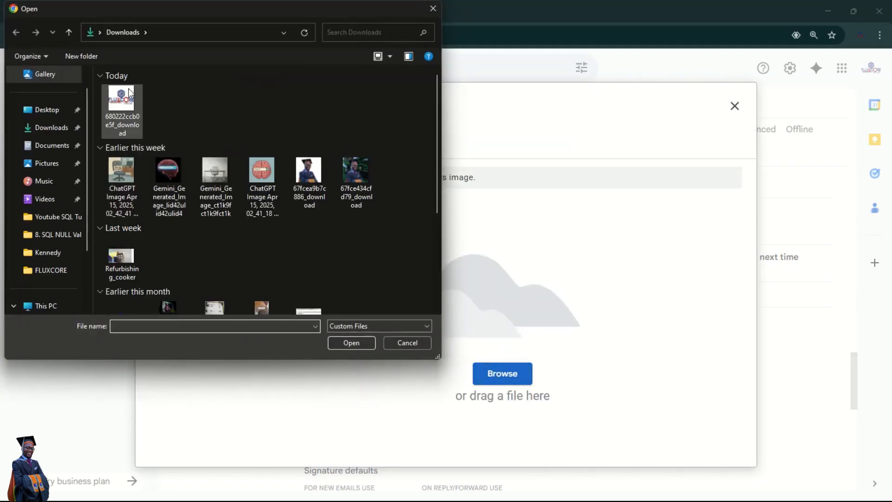
left_click(125, 103)
double_click(124, 103)
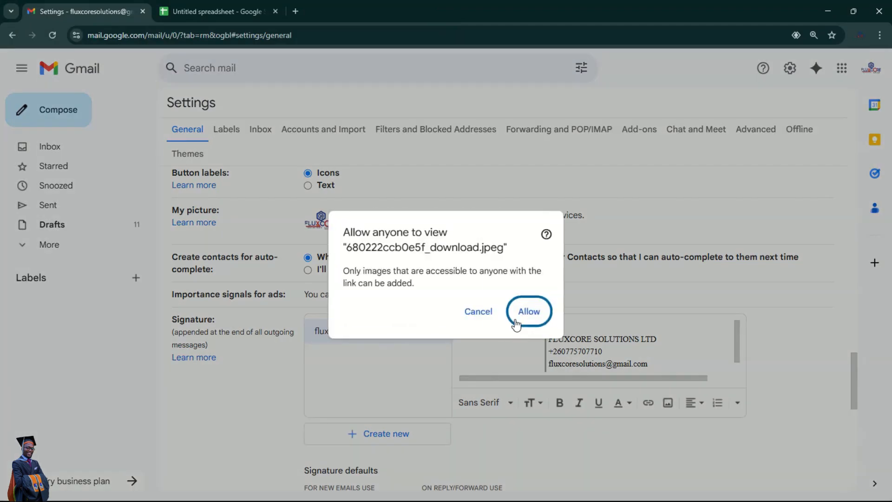
left_click(529, 314)
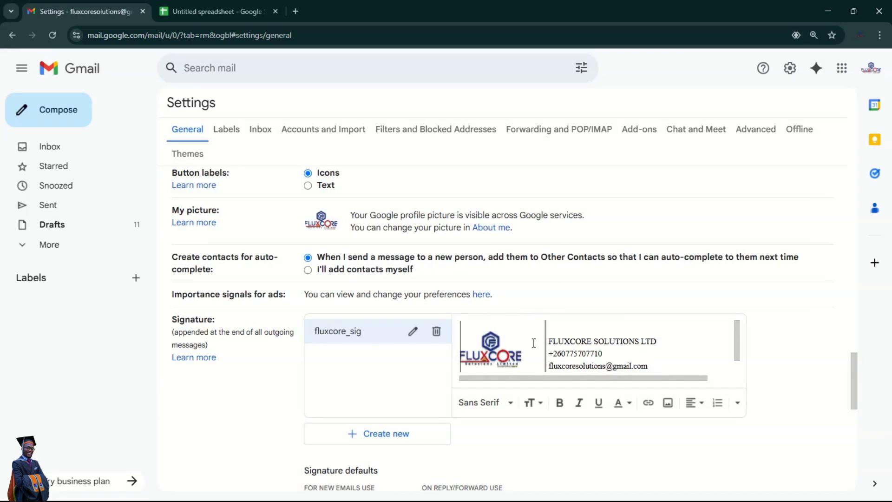
- Resize the signature logo to Small after trying Large and Medium
scroll(531, 342, "down", 1)
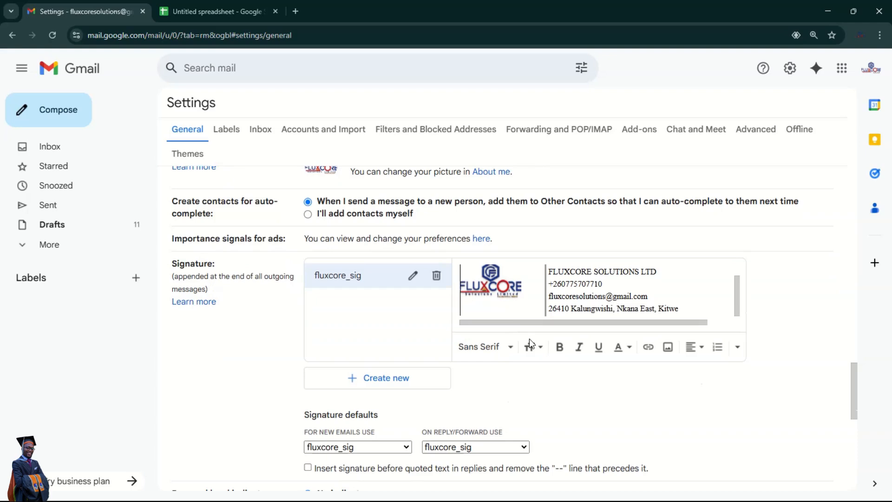
scroll(752, 324, "up", 2)
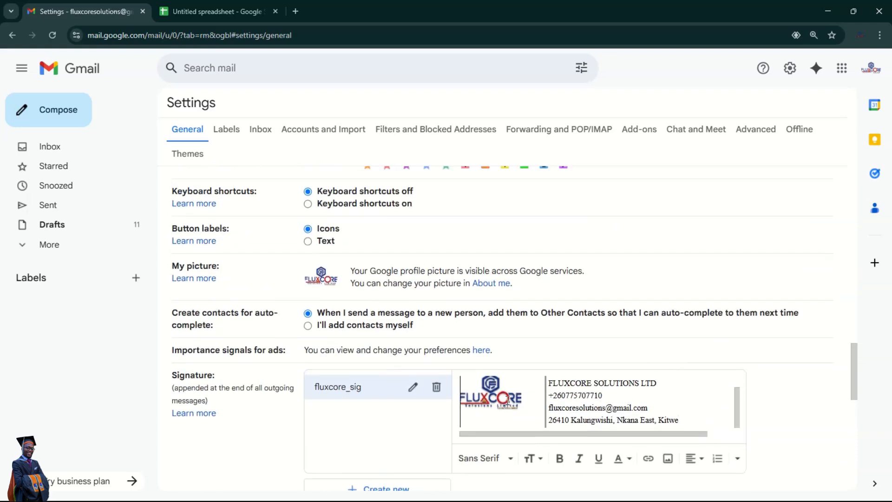
left_click(492, 394)
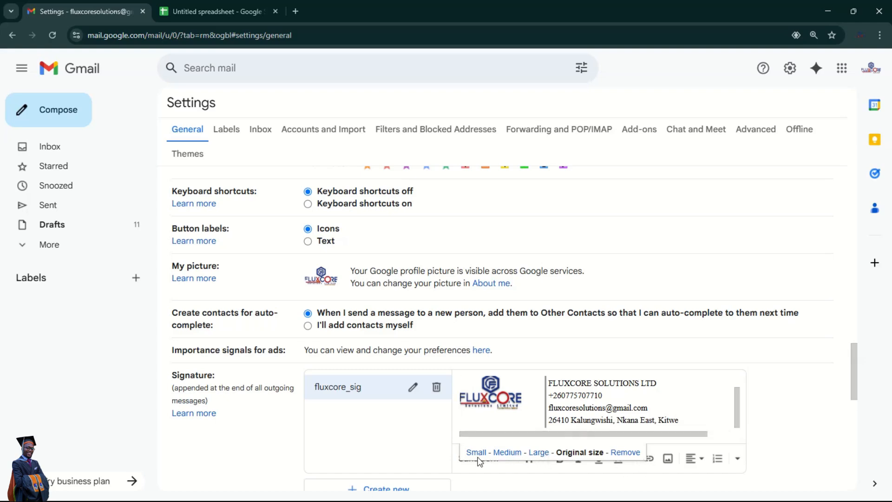
left_click(539, 453)
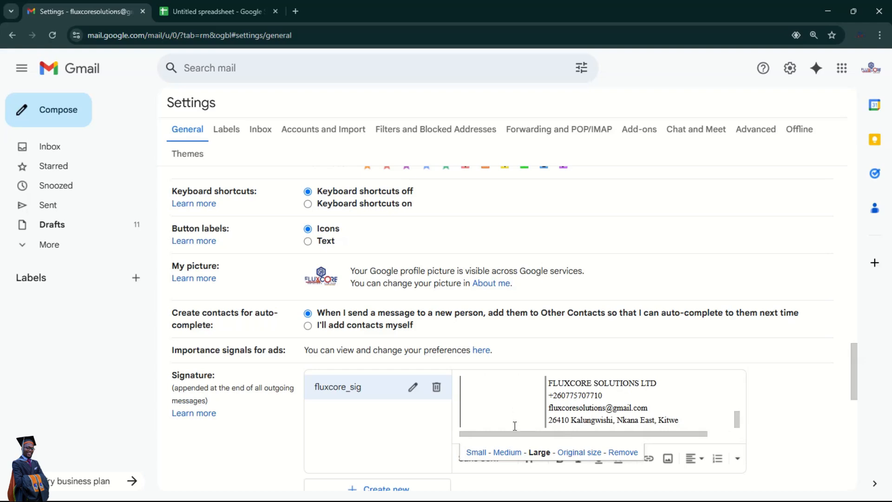
left_click(509, 453)
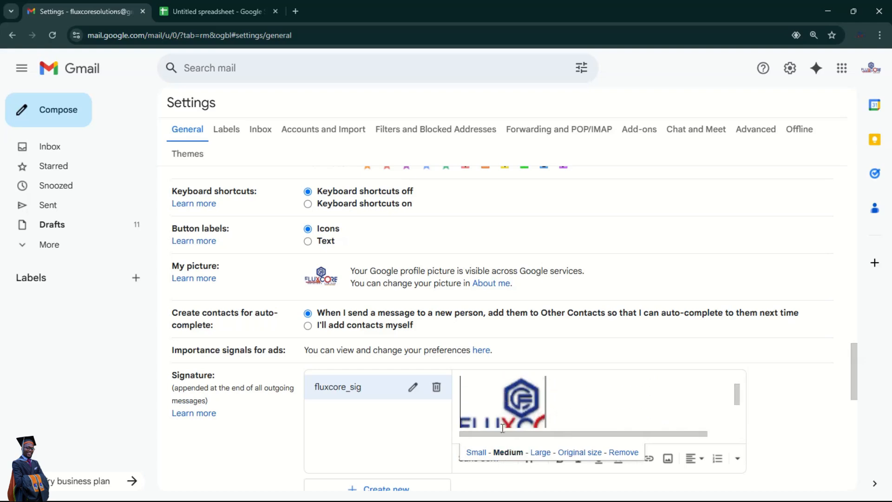
left_click(475, 453)
- Save the General settings changes at the bottom of the page
scroll(516, 405, "down", 1)
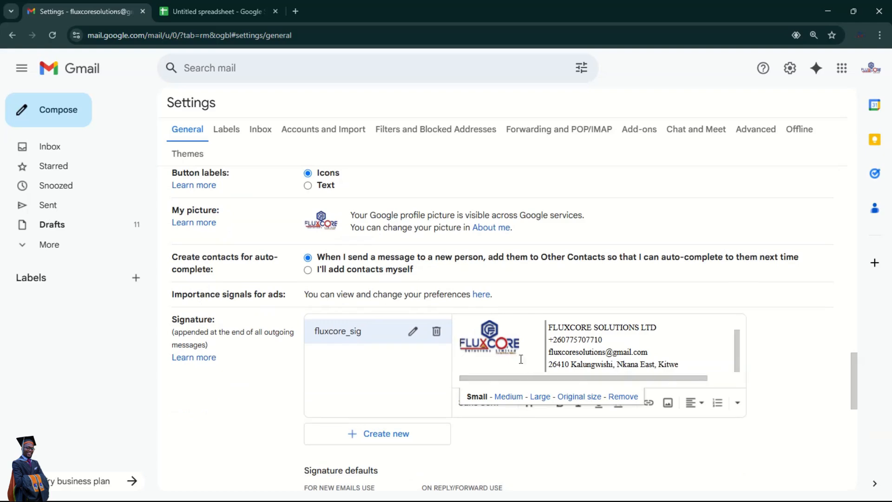
scroll(524, 424, "down", 1)
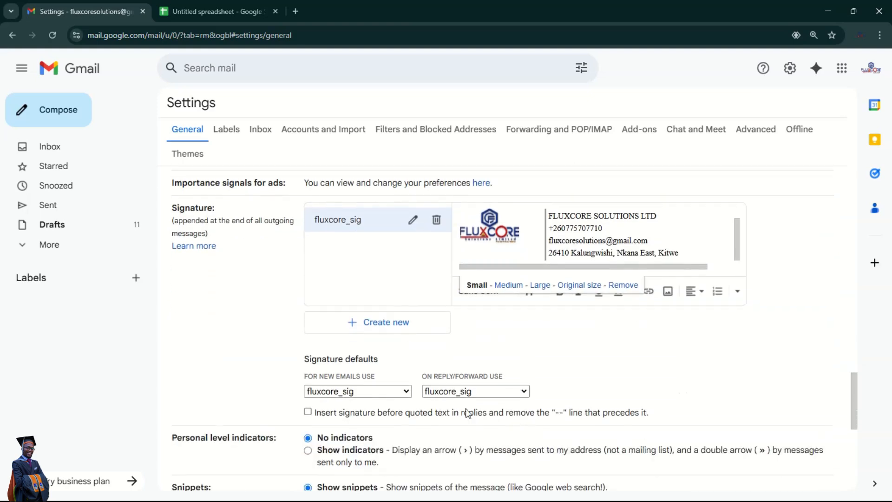
scroll(451, 414, "down", 8)
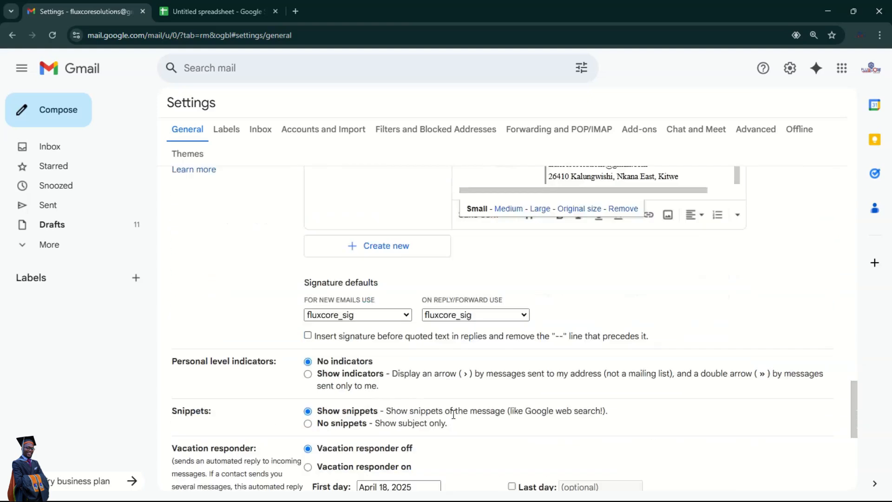
left_click(485, 425)
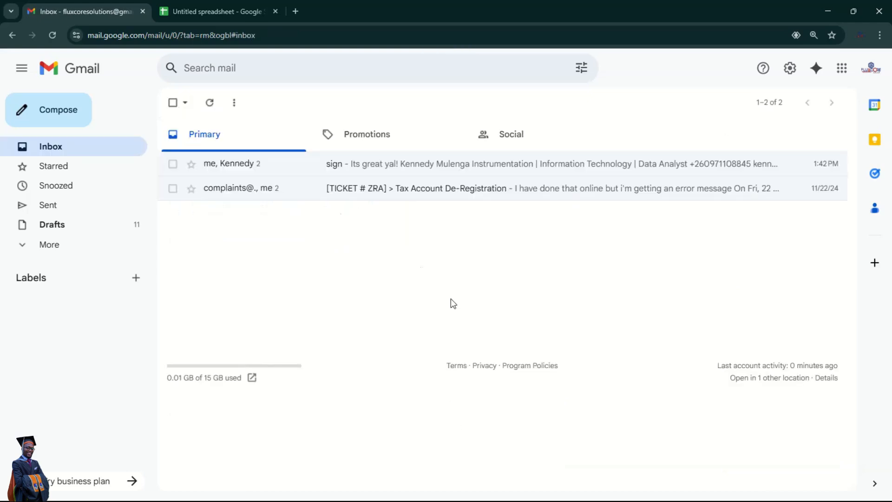
- Start a new email addressed to the suggested contact
left_click(58, 118)
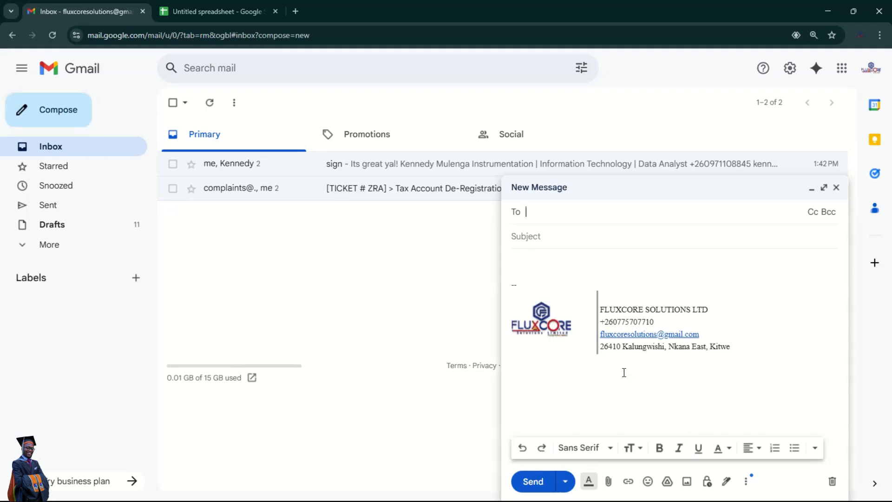
left_click(838, 189)
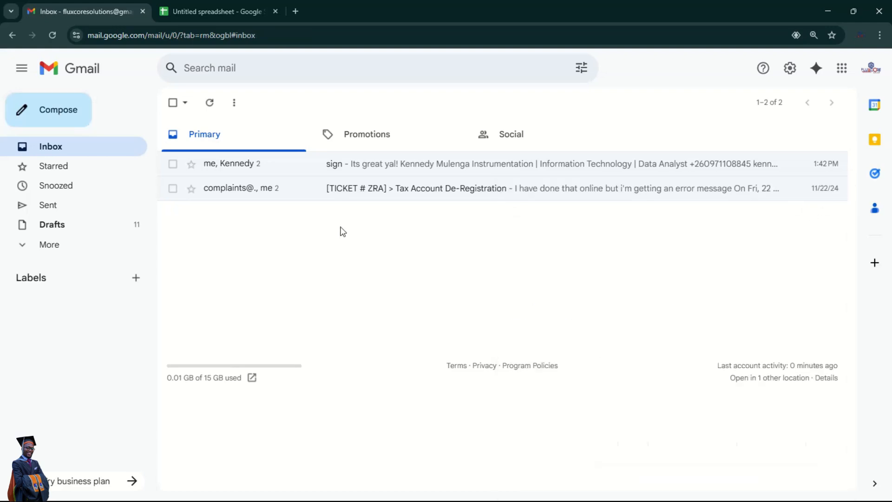
left_click(55, 113)
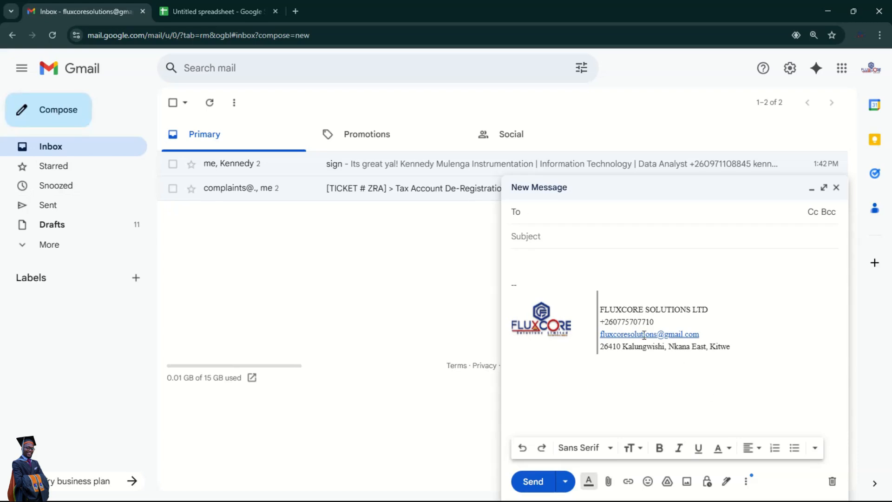
type("kenn")
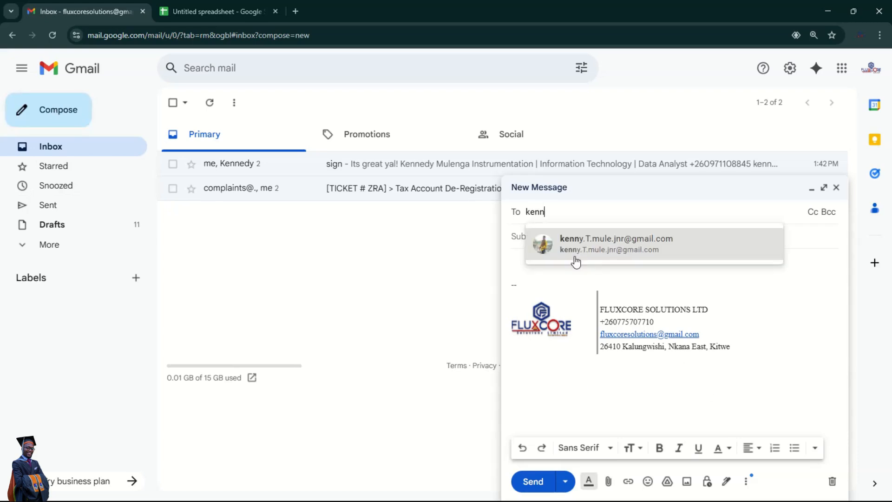
left_click(609, 246)
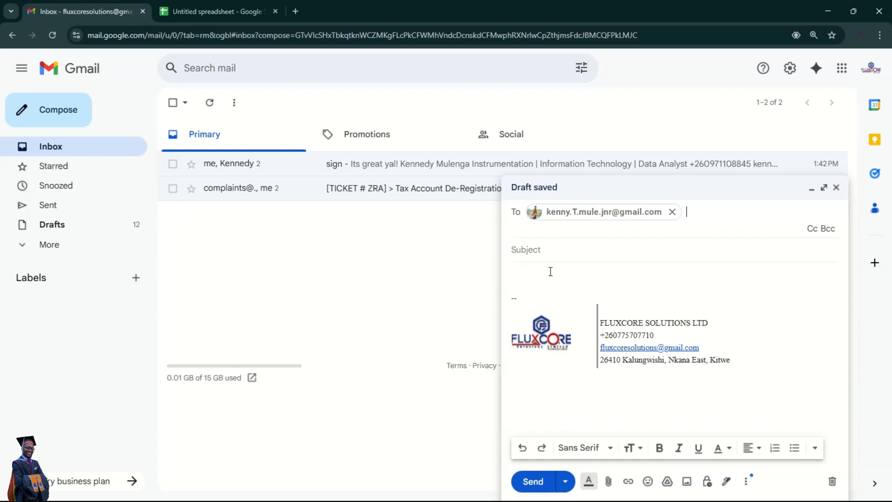
left_click(556, 251)
- Send it with subject 'Signature' and body 'This is my new signature, how is it ?', spelling fixed
type("Signature")
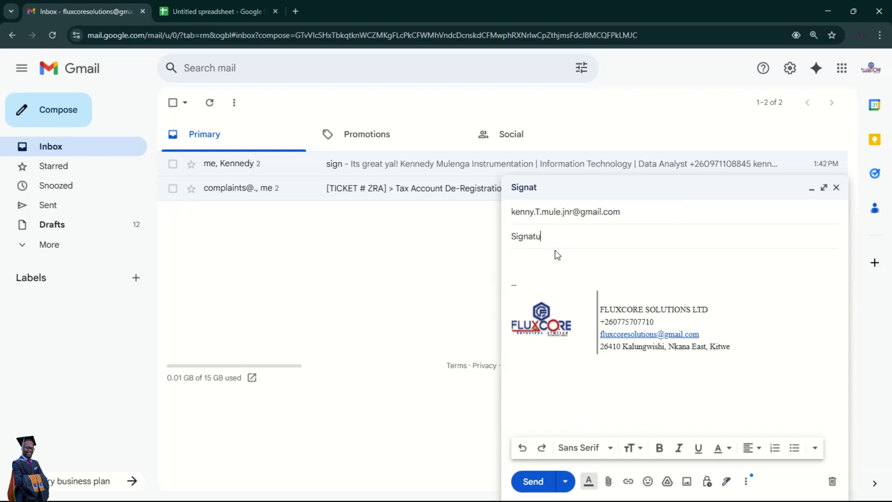
left_click(560, 263)
type("This is my new signature how is ")
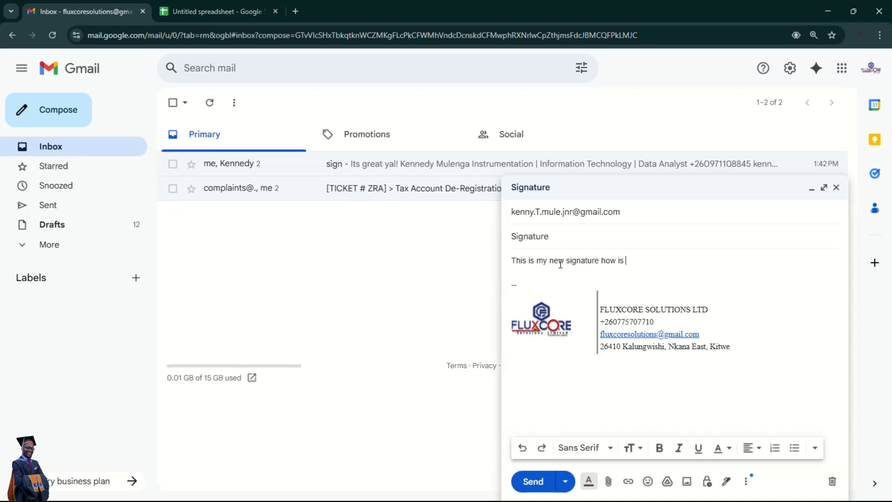
type("it ?")
left_click(599, 261)
left_click(627, 281)
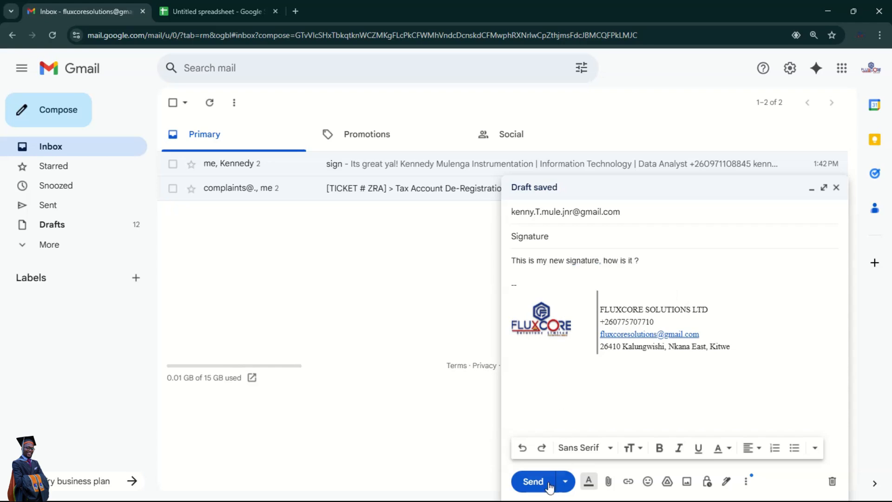
left_click(534, 482)
left_click(488, 488)
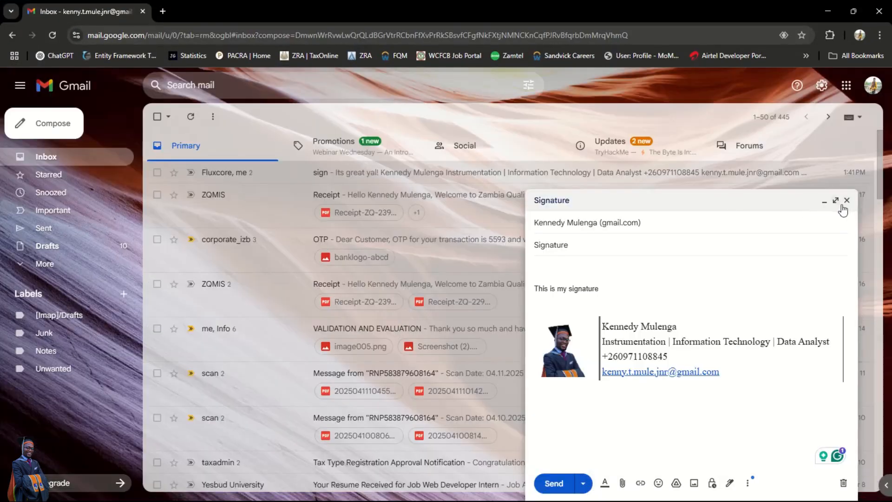
- Close the leftover draft and open the received 'Signature' email to view the FLUXCORE logo signature
left_click(847, 200)
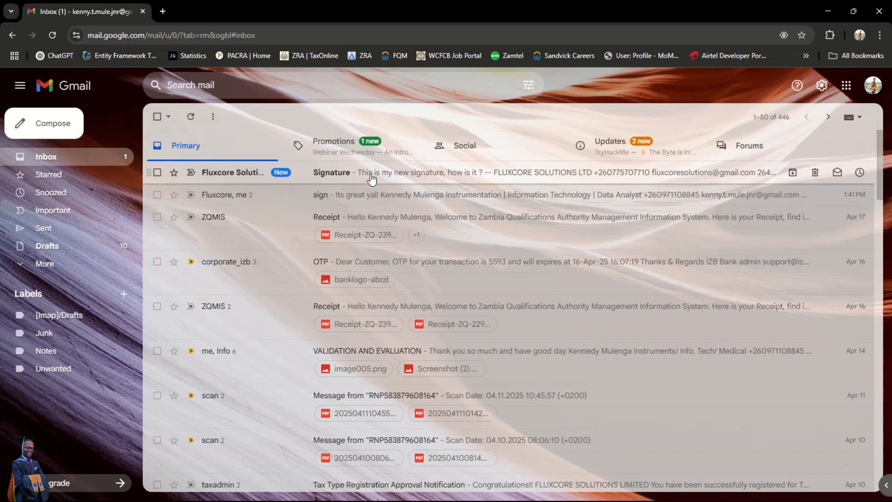
left_click(372, 178)
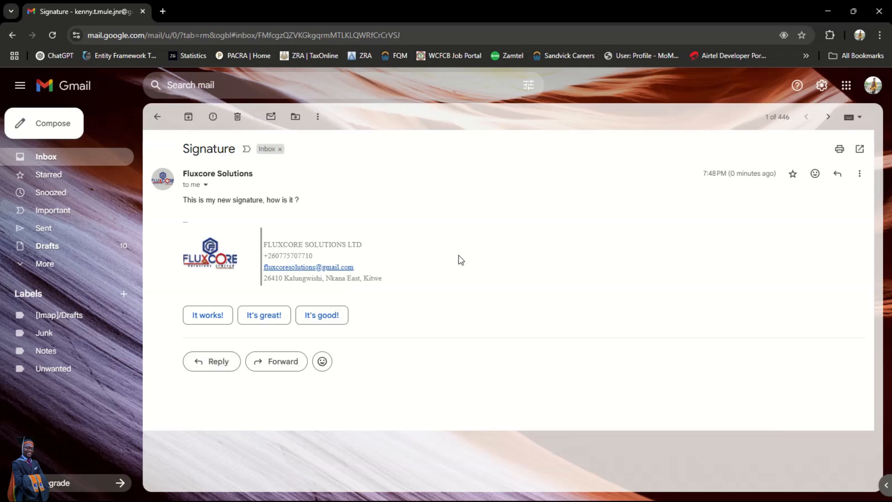
- Reply 'this is great yal' to the Signature email and return to the FLUXCORE inbox
left_click(219, 365)
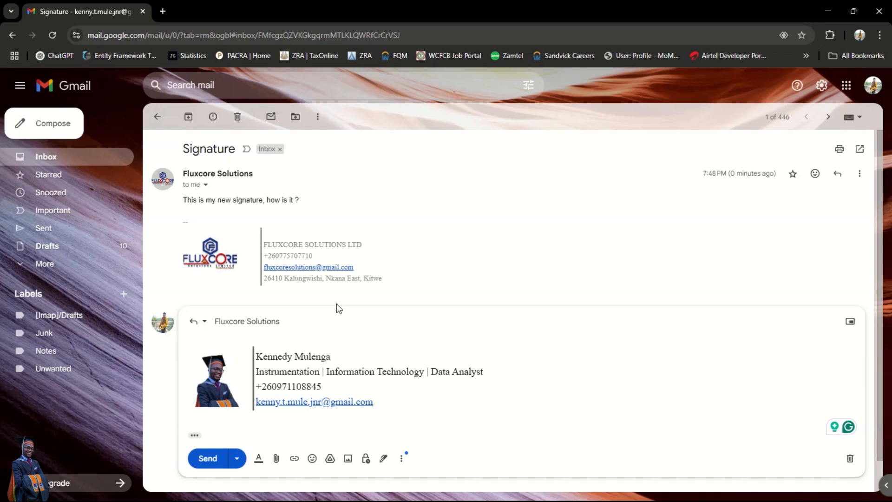
type("this is")
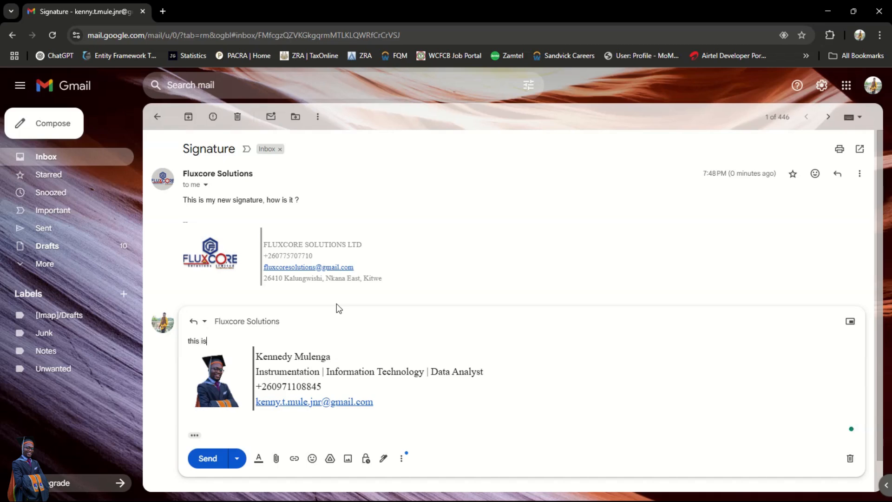
type(" great yal")
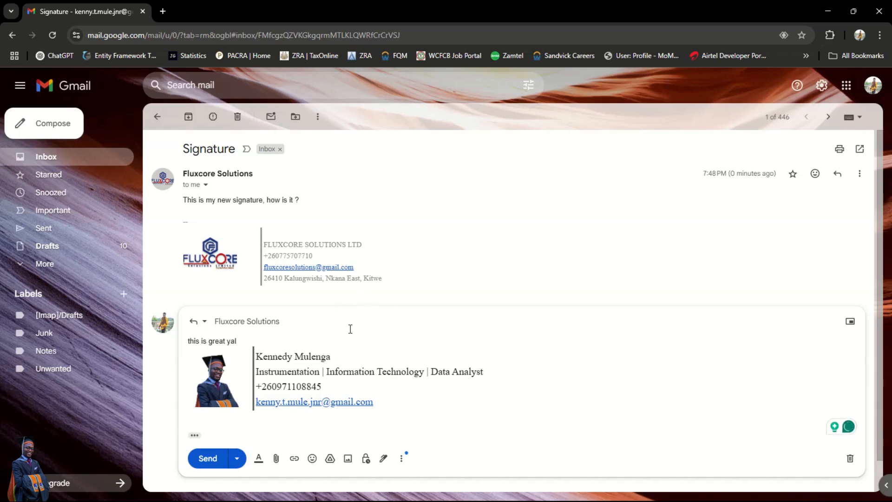
key("Return")
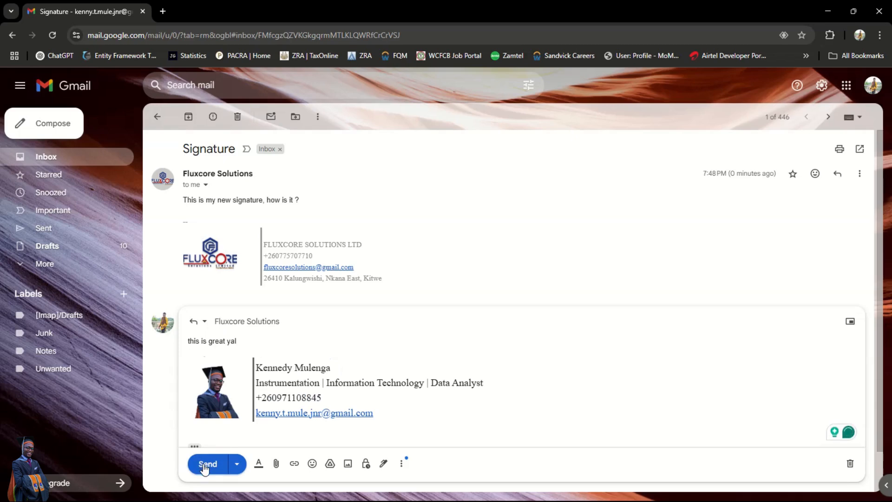
left_click(204, 466)
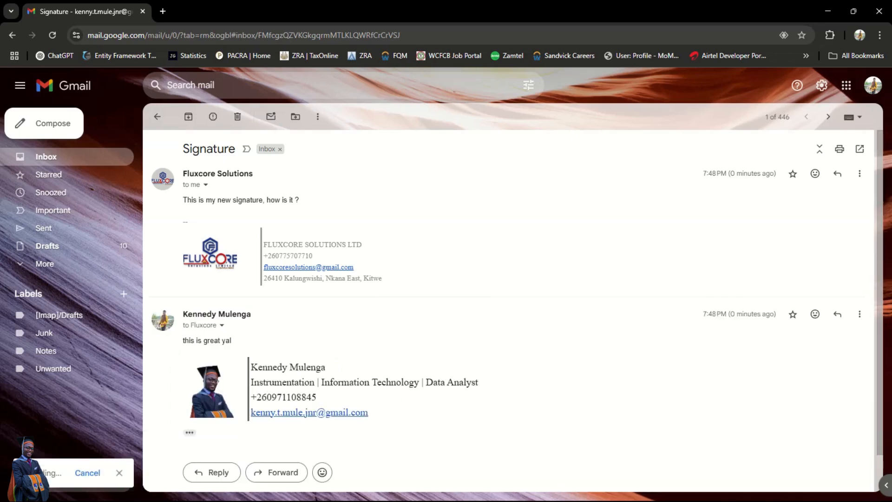
mouse_move(423, 495)
left_click(490, 492)
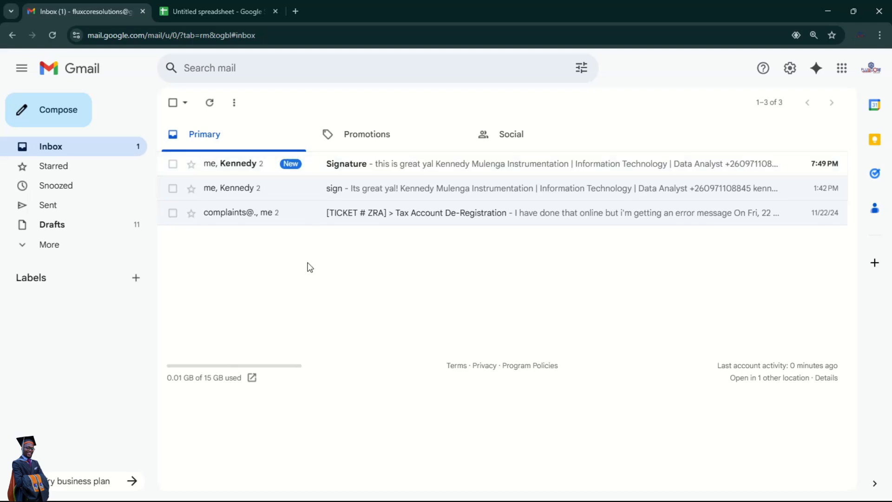
- Open the Signature thread and expand the quoted text to show the original FLUXCORE logo signature
left_click(236, 166)
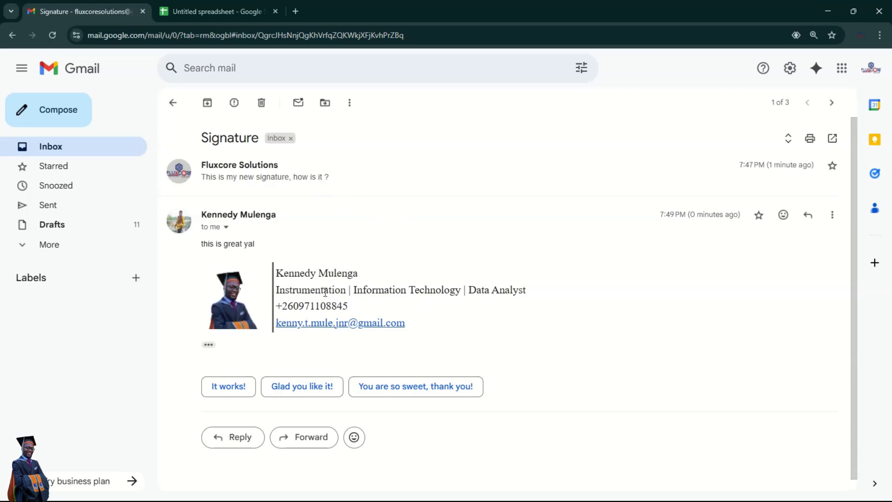
left_click(208, 345)
scroll(451, 345, "down", 3)
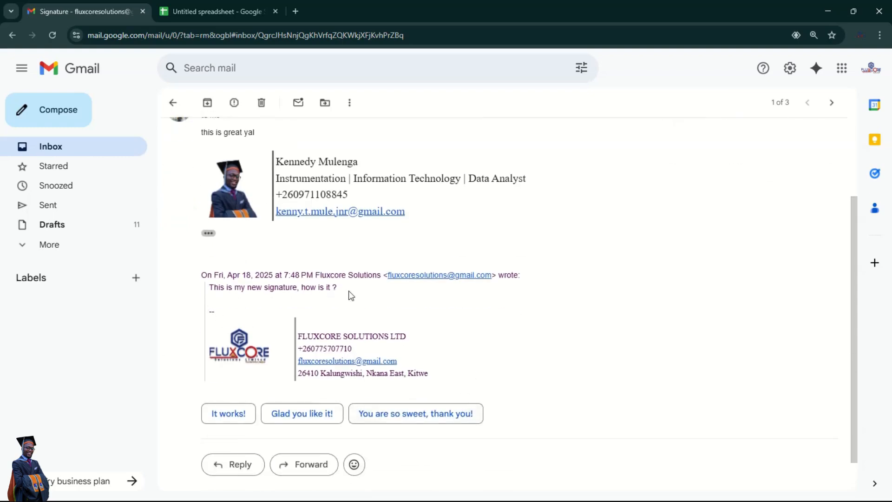
scroll(434, 362, "up", 3)
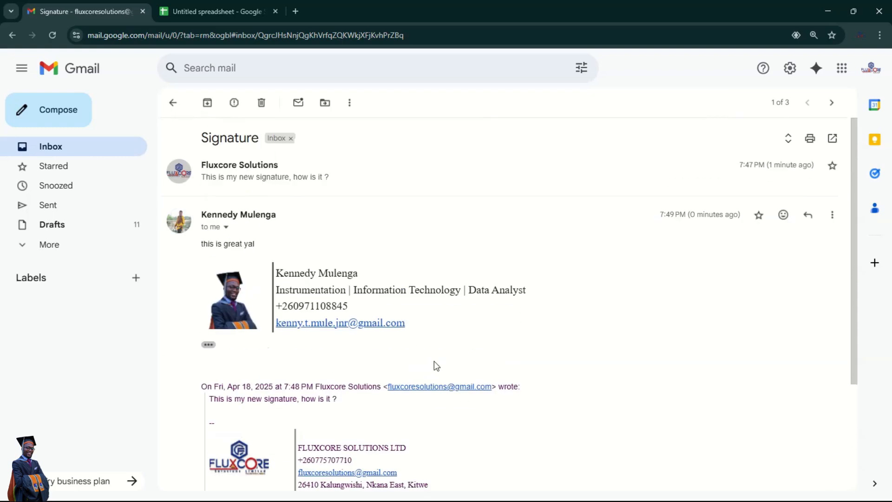
scroll(434, 362, "down", 2)
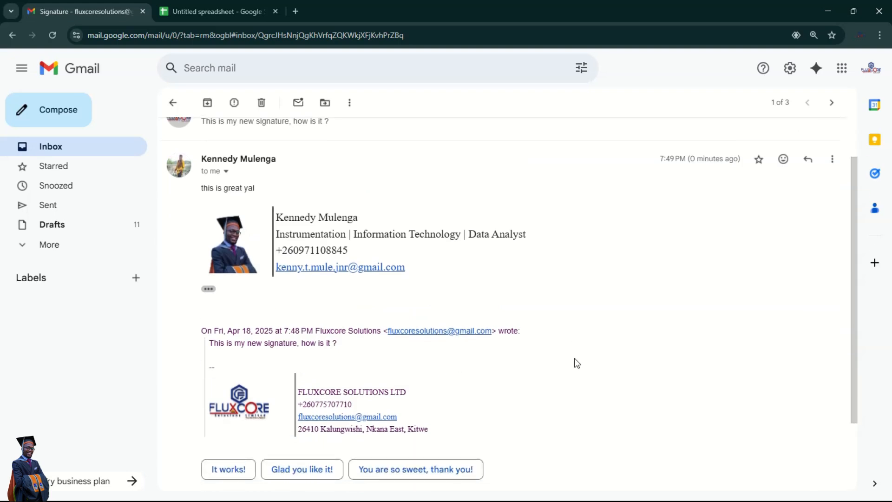
scroll(575, 362, "down", 2)
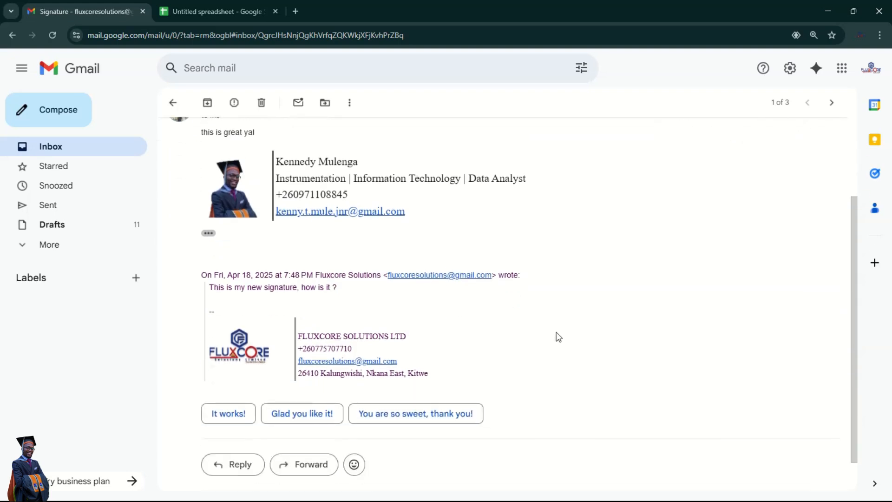